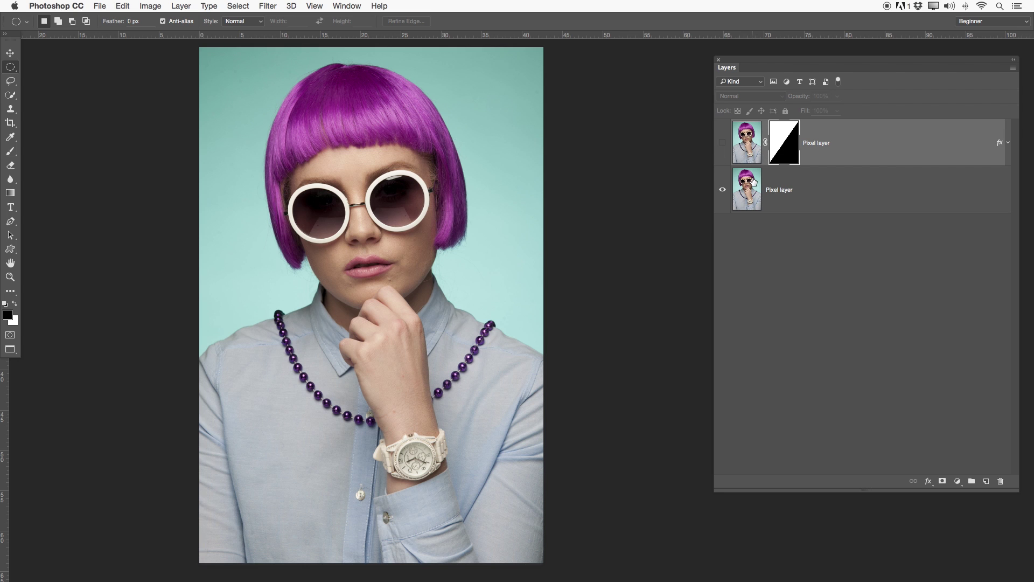
Target the colour-overlay layer's mask and make the layer visible on the canvas
left_click(803, 186)
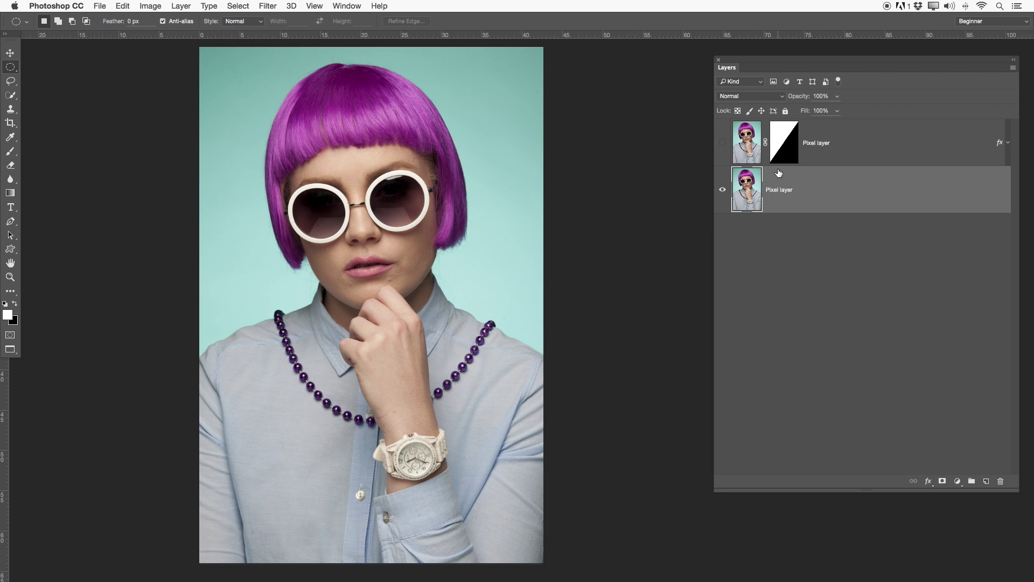
left_click(742, 144)
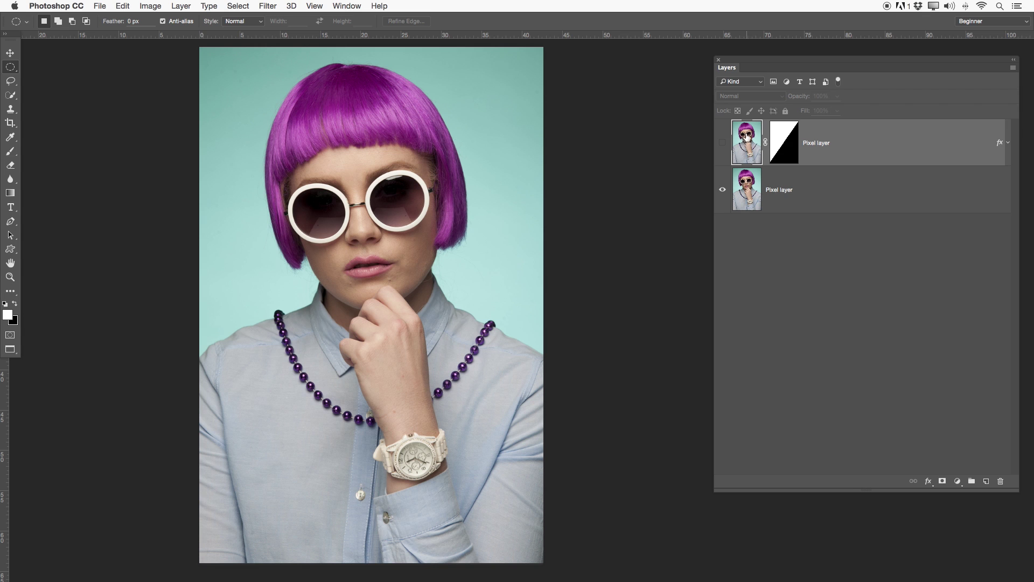
left_click(792, 141)
left_click(721, 146)
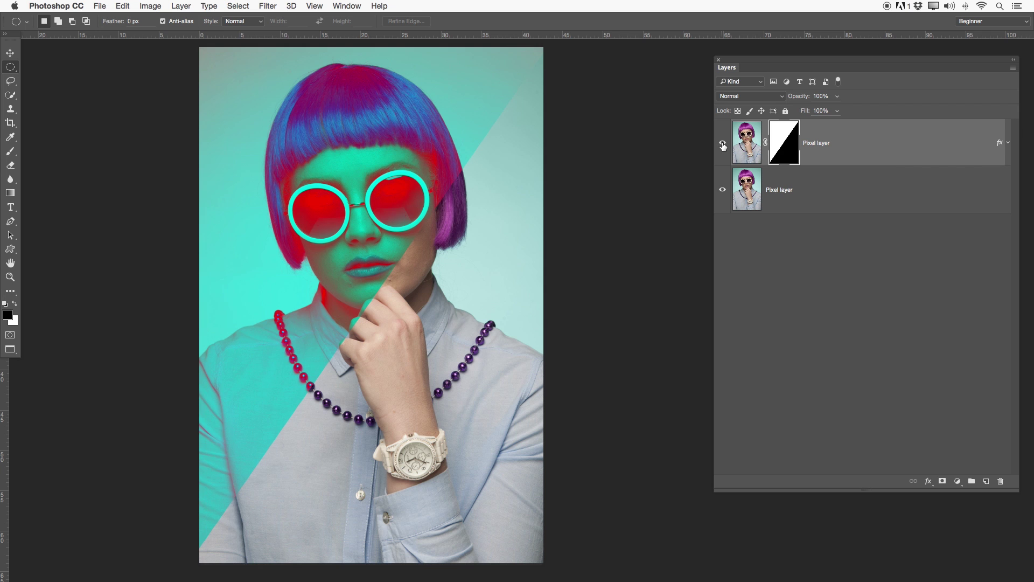
Temporarily disable the mask and inspect the Color Overlay effect, comparing with the original
right_click(783, 140)
left_click(801, 141)
left_click(723, 142)
left_click(723, 142)
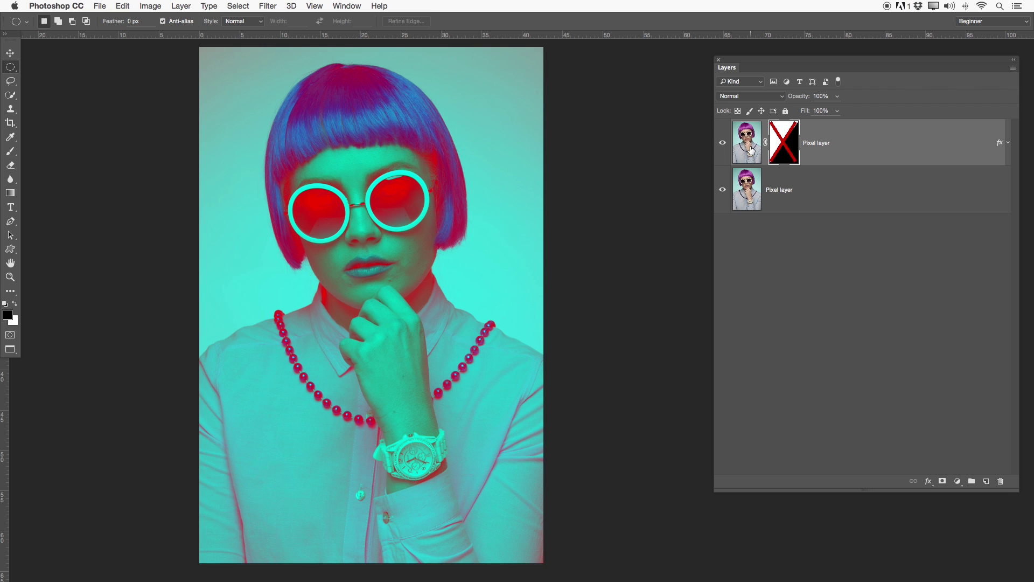
left_click(1008, 142)
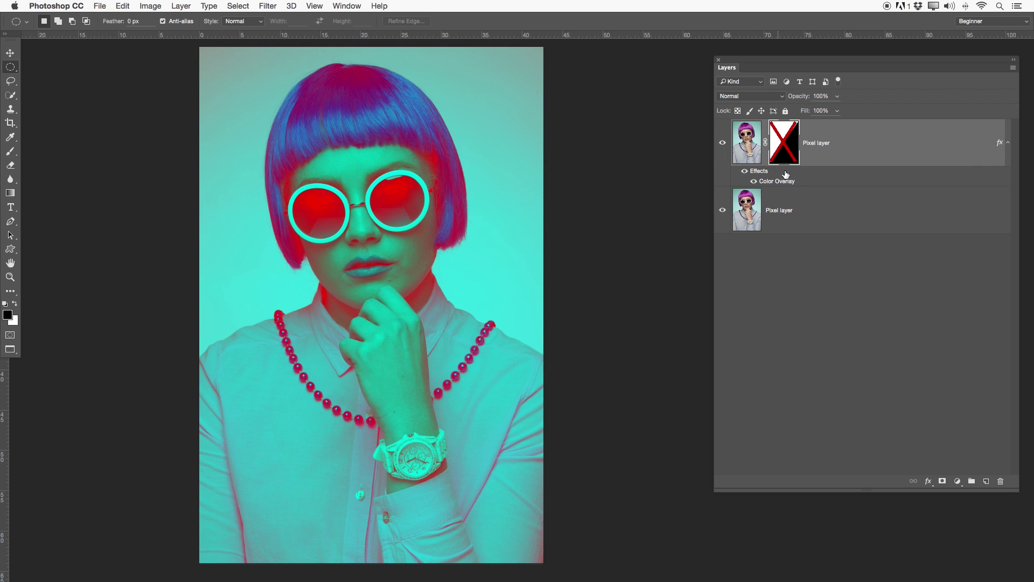
left_click(1008, 142)
left_click(723, 143)
left_click(722, 143)
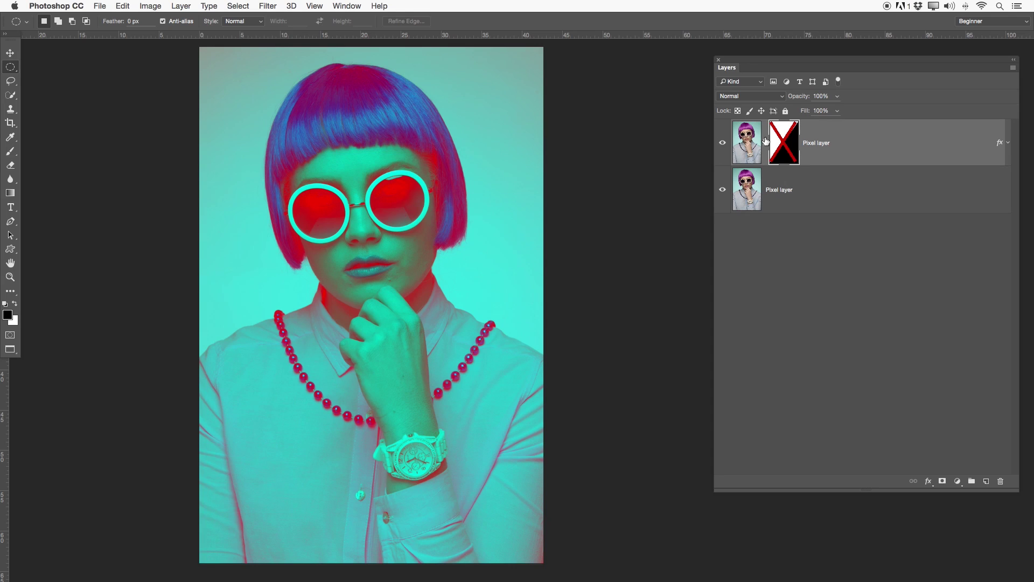
Re-enable the mask and invert it so the tint covers the lower-right diagonal half
left_click(785, 152, "shift")
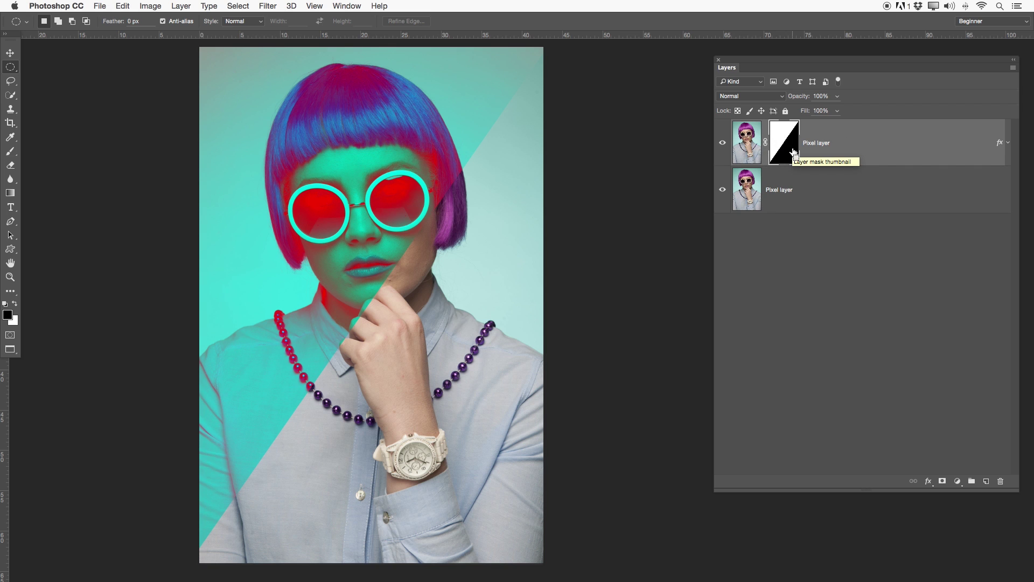
key("super+i")
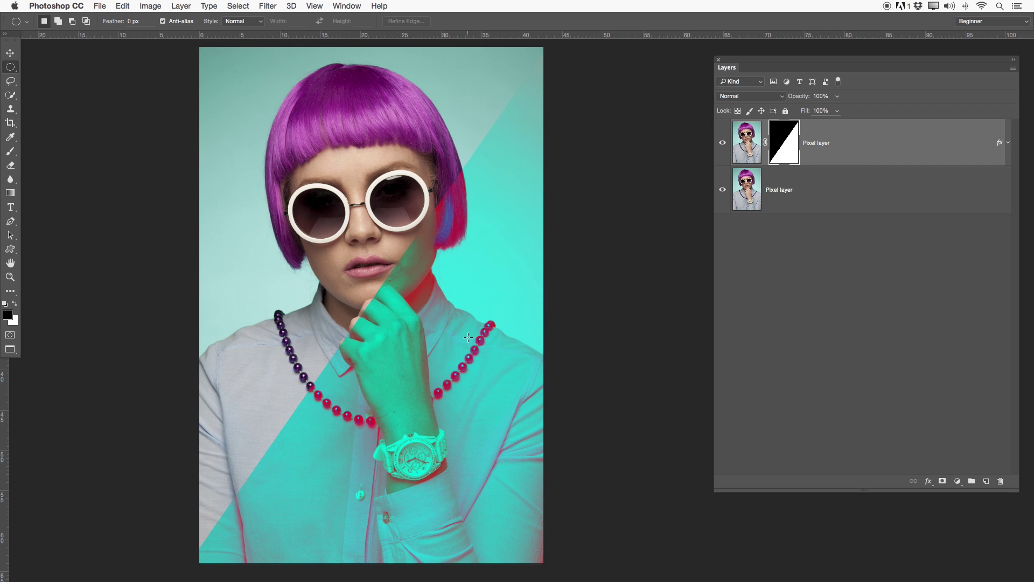
right_click(790, 150)
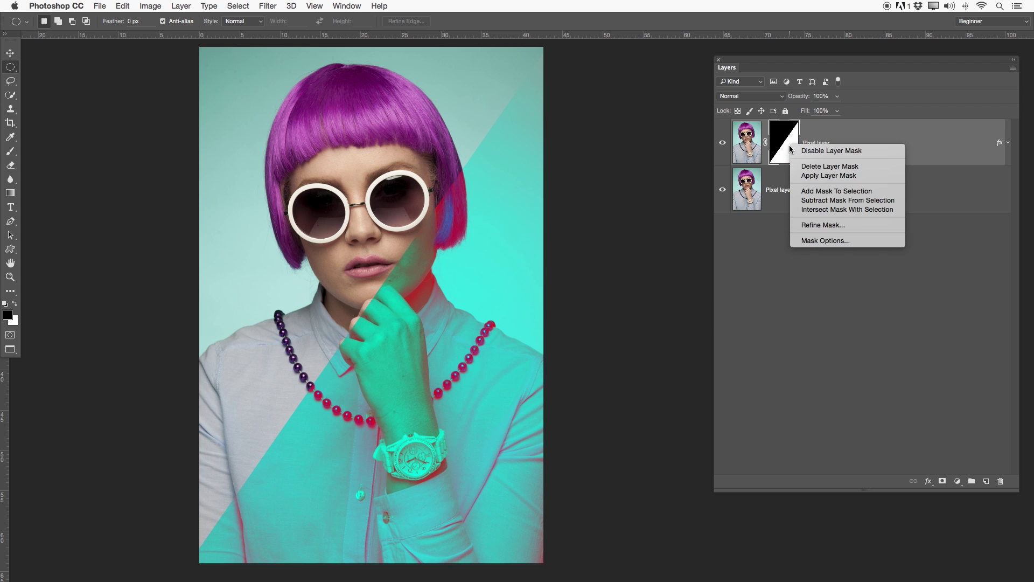
Apply the top layer's mask permanently, retrying once, then reselect the tinted top layer
left_click(819, 175)
key("super+z")
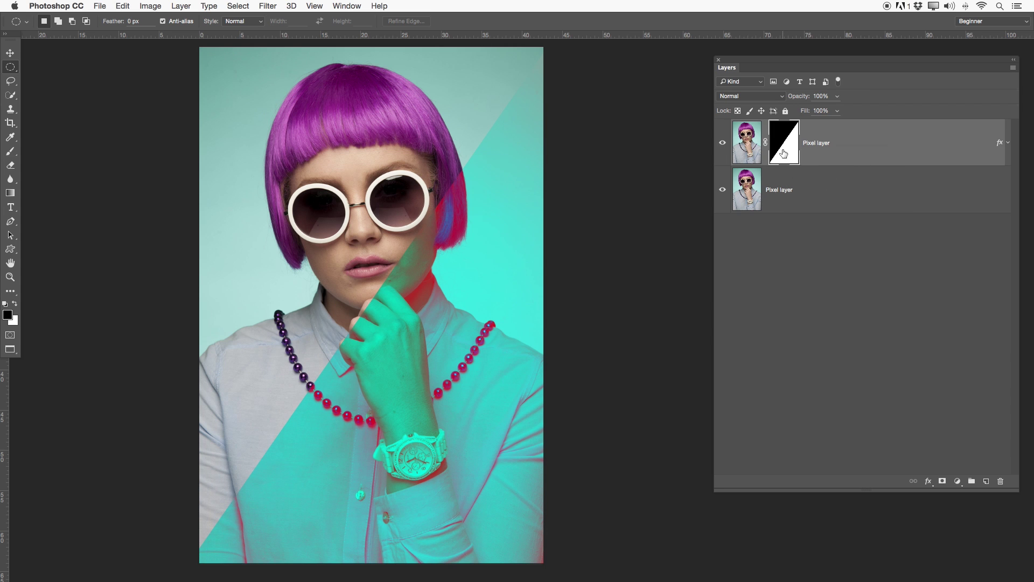
right_click(784, 153)
left_click(806, 180)
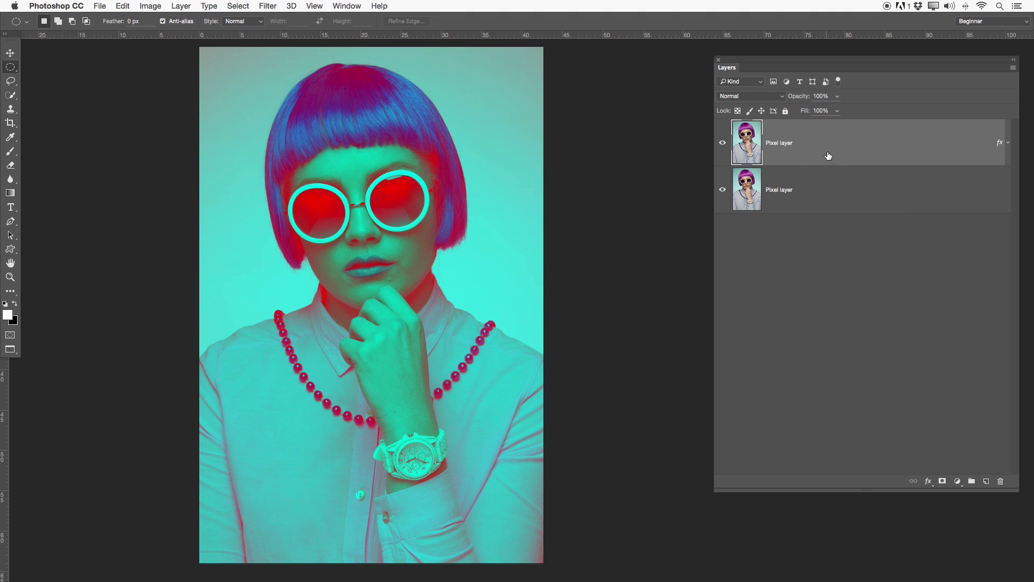
left_click(827, 259)
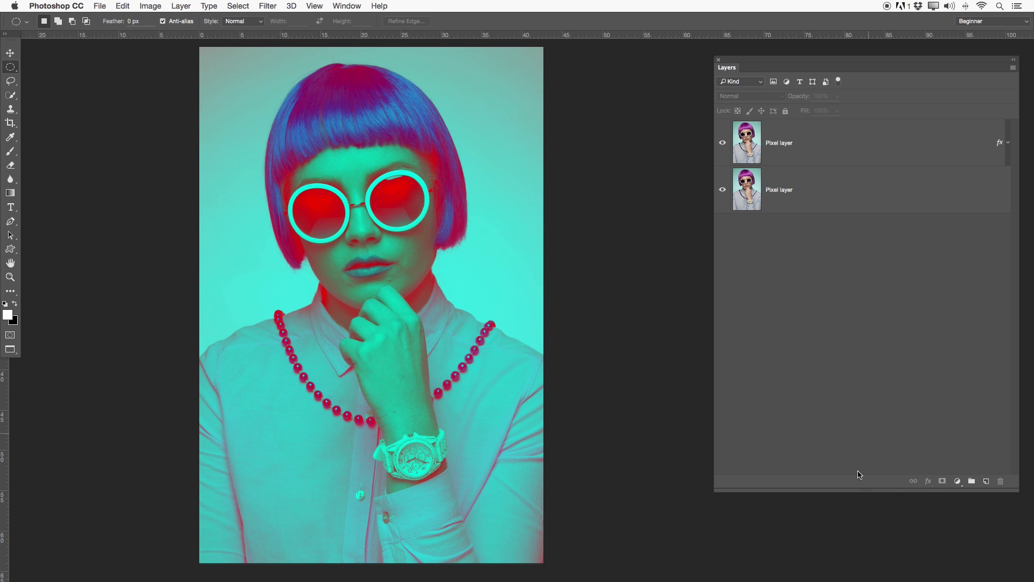
left_click(812, 155)
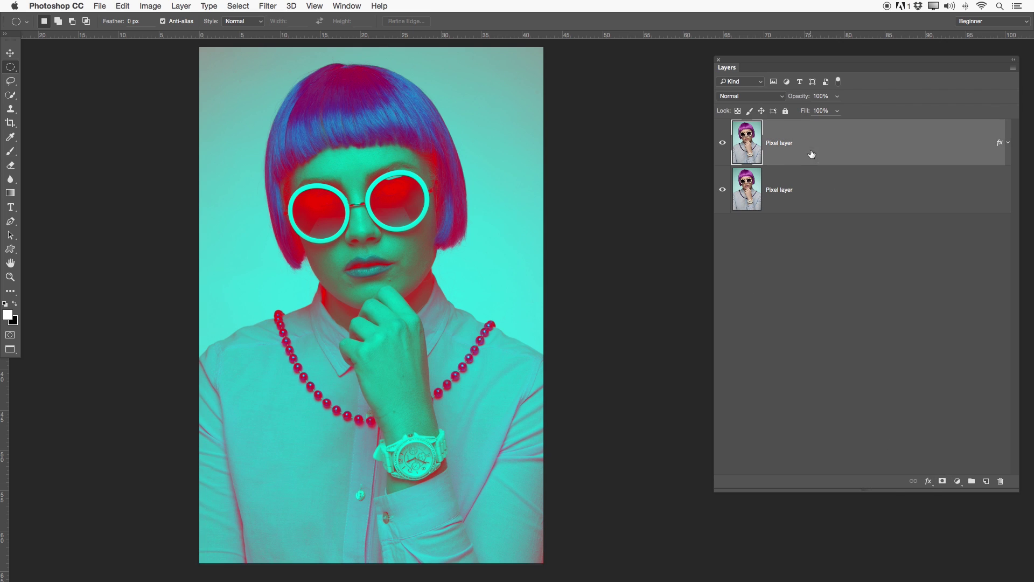
Add a white layer mask to the tinted layer, inverting it twice to check it
left_click(942, 482)
key("x")
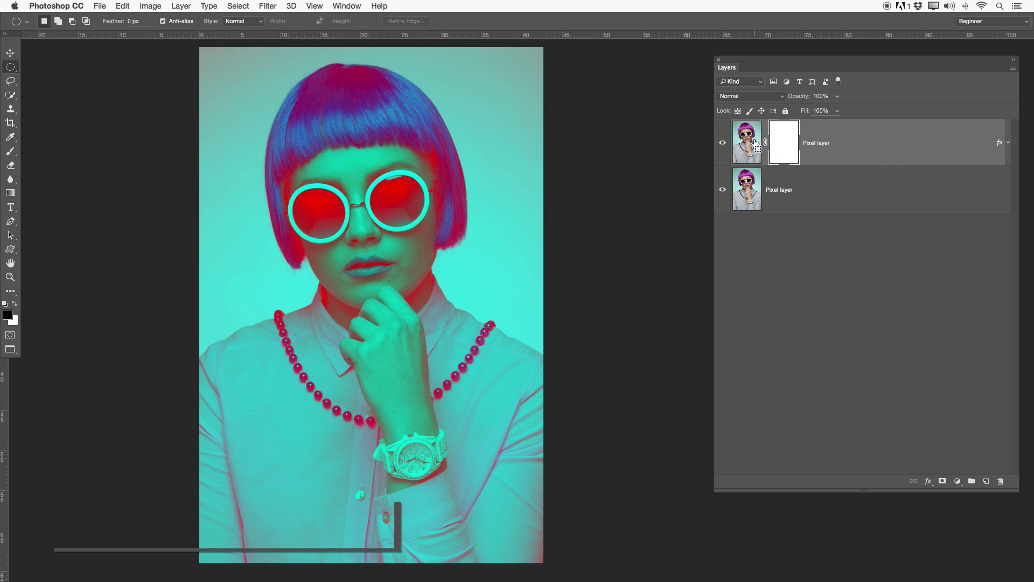
key("super+i")
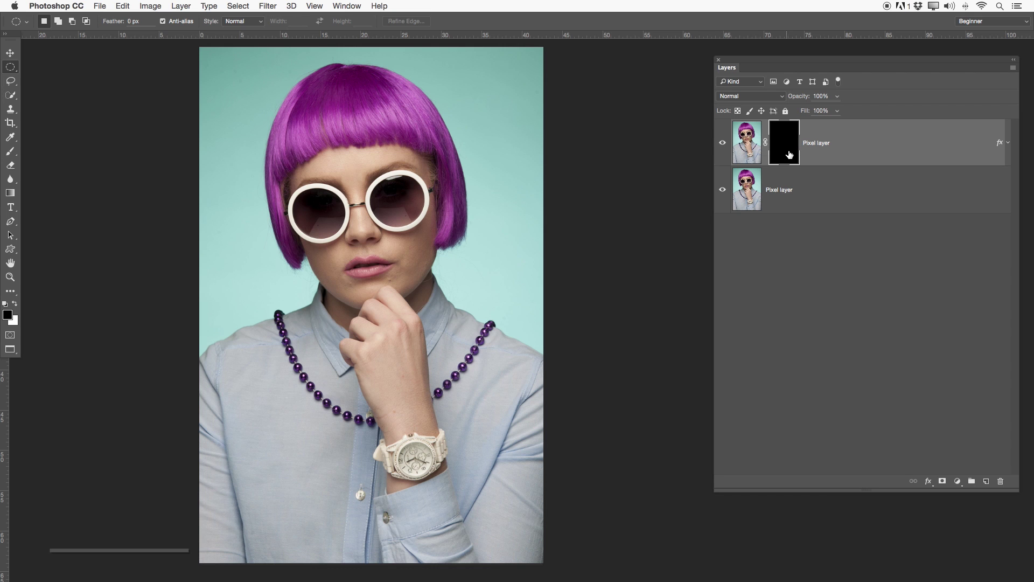
key("super+i")
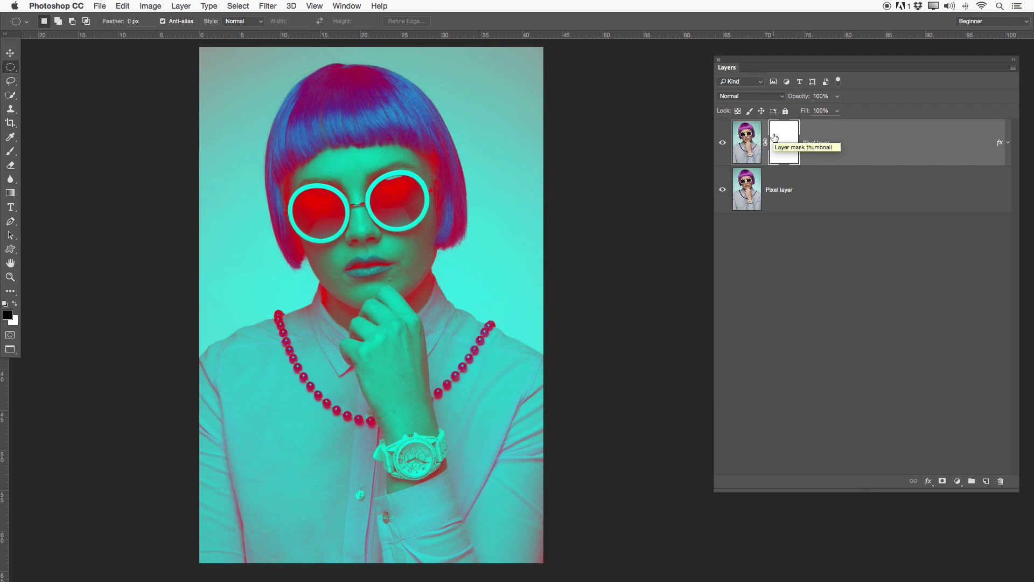
Switch to the Brush with white foreground and paint test strokes around the lenses
key("b")
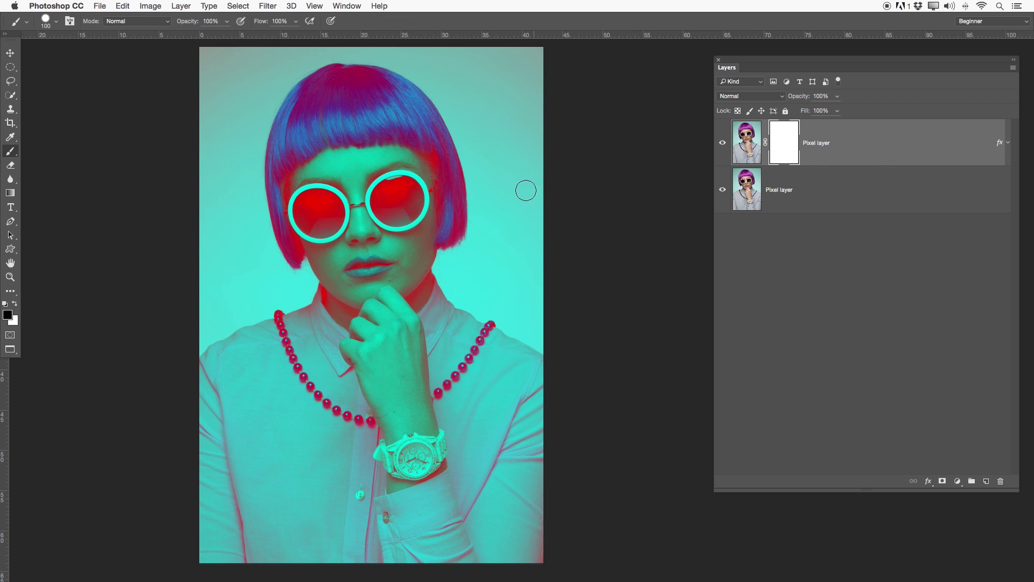
key("x")
mouse_move(325, 196)
left_mouse_down()
mouse_move(303, 216)
mouse_move(309, 190)
mouse_move(333, 197)
mouse_move(313, 200)
mouse_move(306, 225)
mouse_move(305, 201)
mouse_move(322, 200)
mouse_move(297, 194)
mouse_move(403, 216)
mouse_move(388, 184)
mouse_move(371, 196)
mouse_move(393, 209)
left_mouse_up()
mouse_move(272, 214)
left_mouse_down()
mouse_move(301, 182)
mouse_move(336, 221)
mouse_move(311, 216)
mouse_move(366, 200)
left_mouse_up()
Paint trial strokes across the face and hand, then retarget the mask and undo them
left_click(748, 141)
mouse_move(354, 145)
left_mouse_down()
mouse_move(303, 215)
mouse_move(314, 320)
mouse_move(356, 374)
mouse_move(416, 241)
mouse_move(428, 431)
mouse_move(373, 482)
mouse_move(479, 465)
left_mouse_up()
left_click_drag(460, 413, 450, 97)
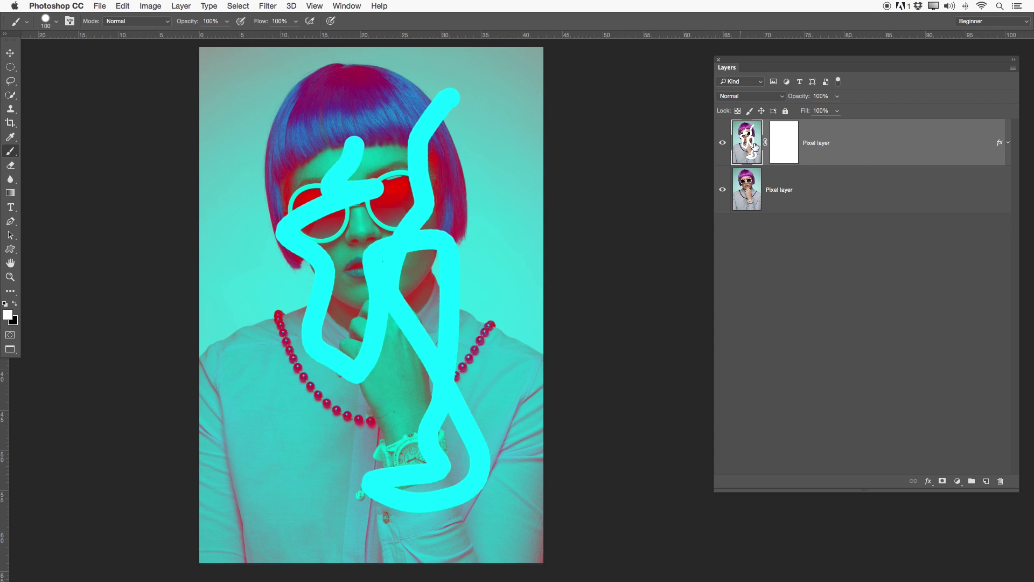
left_click(791, 144)
key("super+alt+z")
key("super+alt+z")
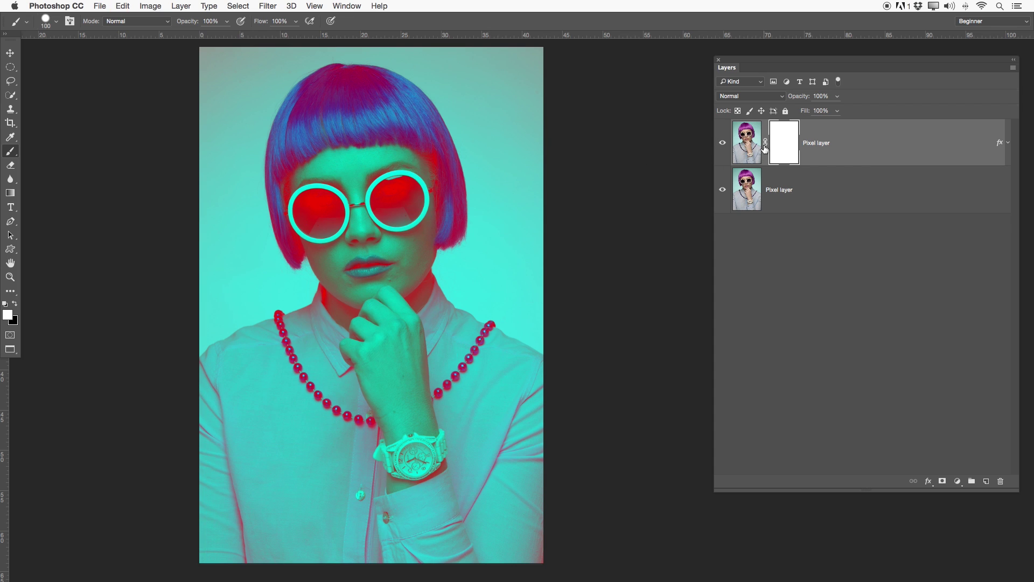
left_click(743, 156)
left_click(780, 142)
left_click(15, 305)
mouse_move(291, 87)
left_mouse_down()
mouse_move(350, 83)
mouse_move(448, 116)
mouse_move(324, 164)
mouse_move(436, 226)
mouse_move(328, 233)
mouse_move(274, 264)
mouse_move(422, 289)
mouse_move(406, 338)
mouse_move(263, 344)
mouse_move(456, 386)
mouse_move(503, 438)
mouse_move(331, 422)
mouse_move(440, 471)
mouse_move(457, 510)
mouse_move(278, 505)
left_mouse_up()
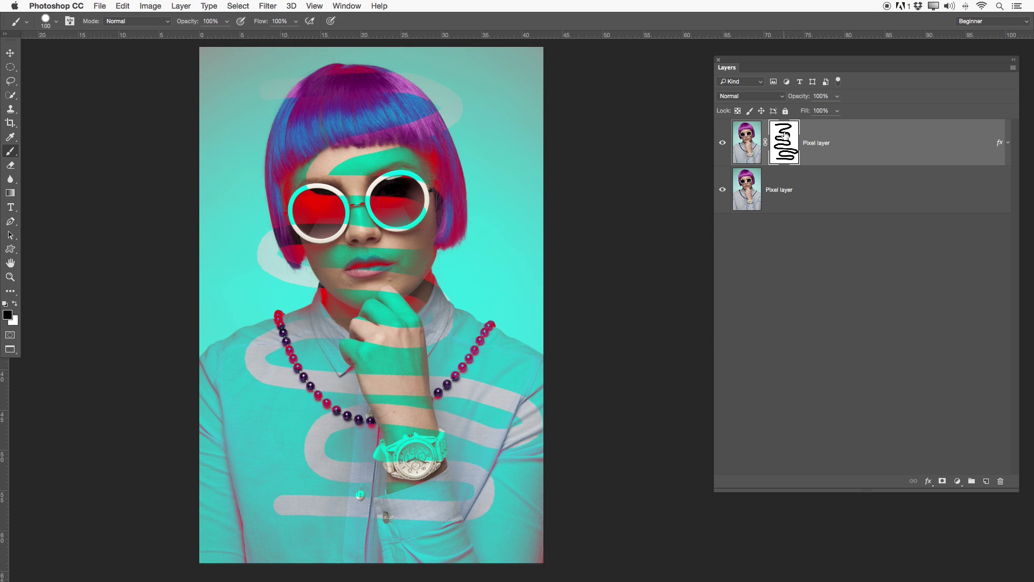
left_click(722, 142)
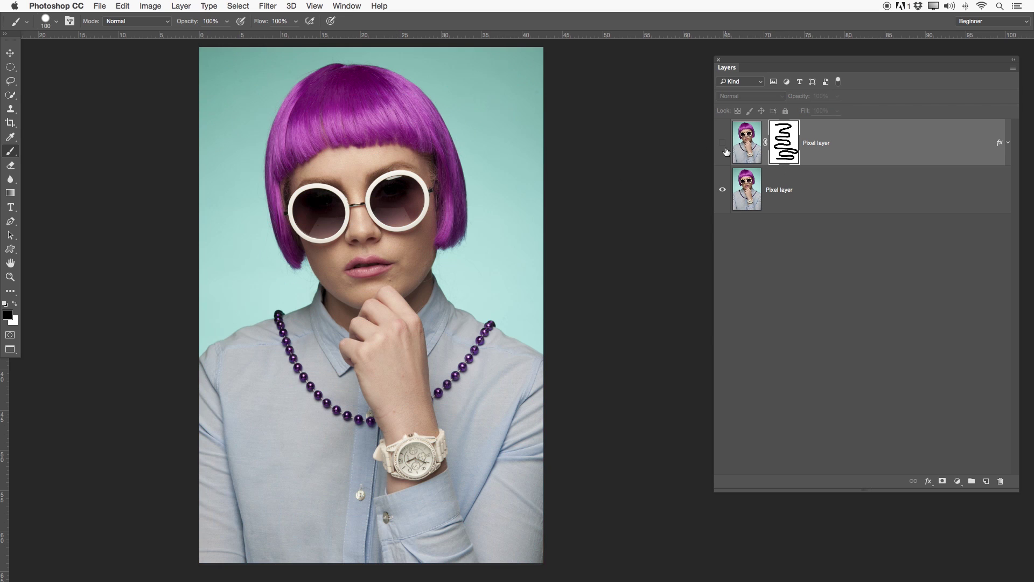
left_click(790, 192)
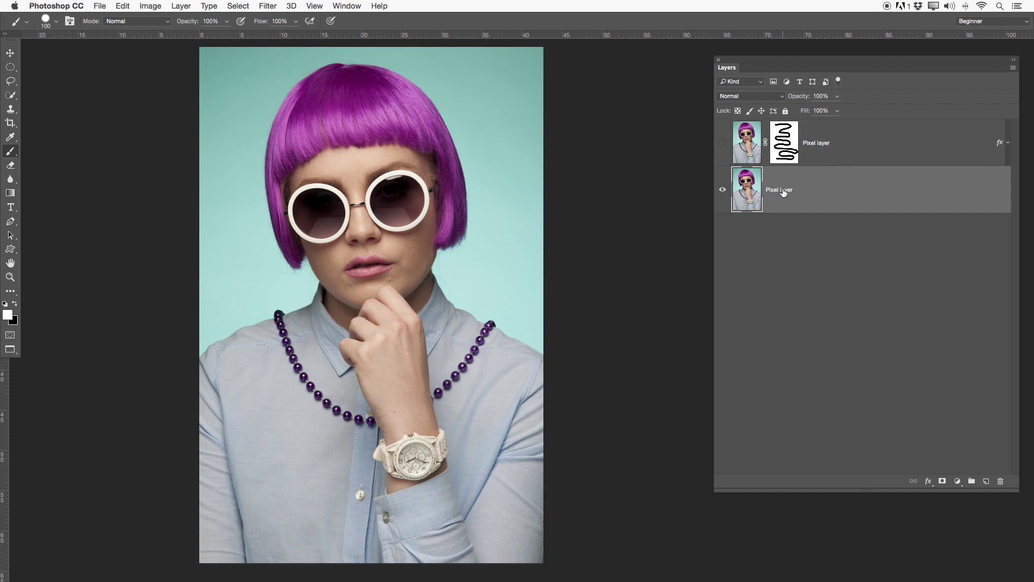
left_click(723, 142)
left_click(791, 137)
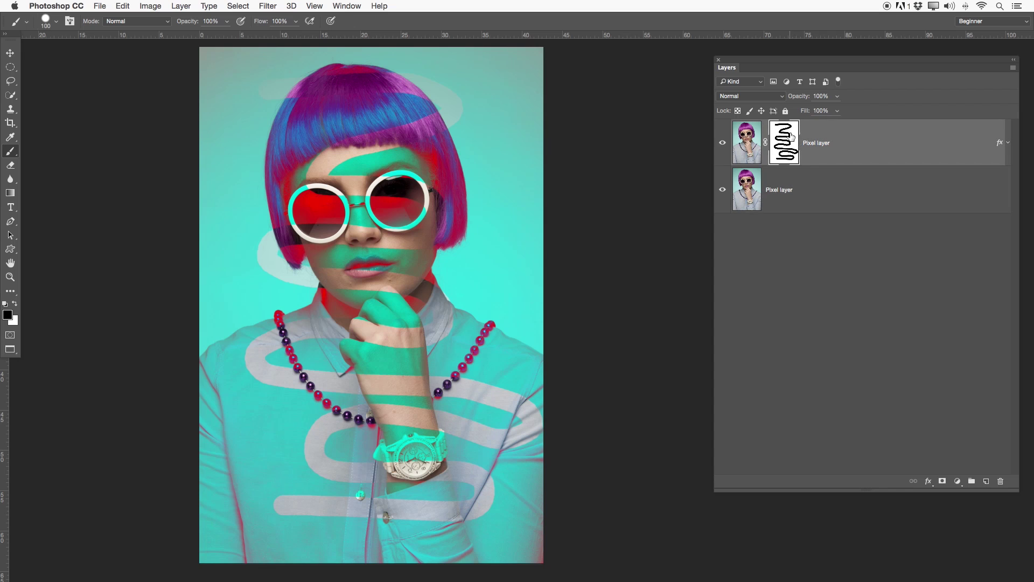
left_click(747, 143)
left_click(723, 142)
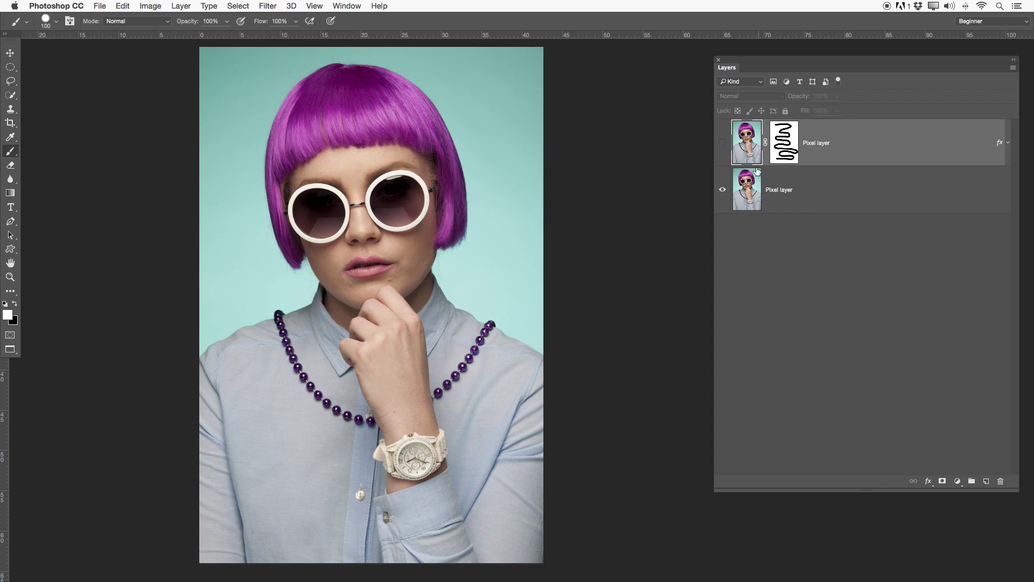
left_click(756, 184)
left_click(752, 151)
left_click(722, 142)
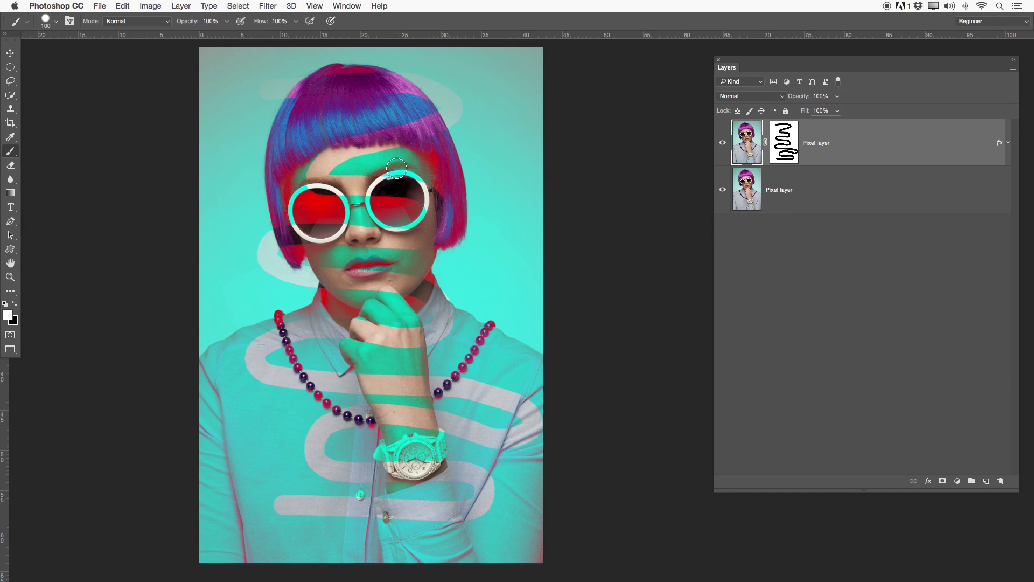
key("alt+BackSpace")
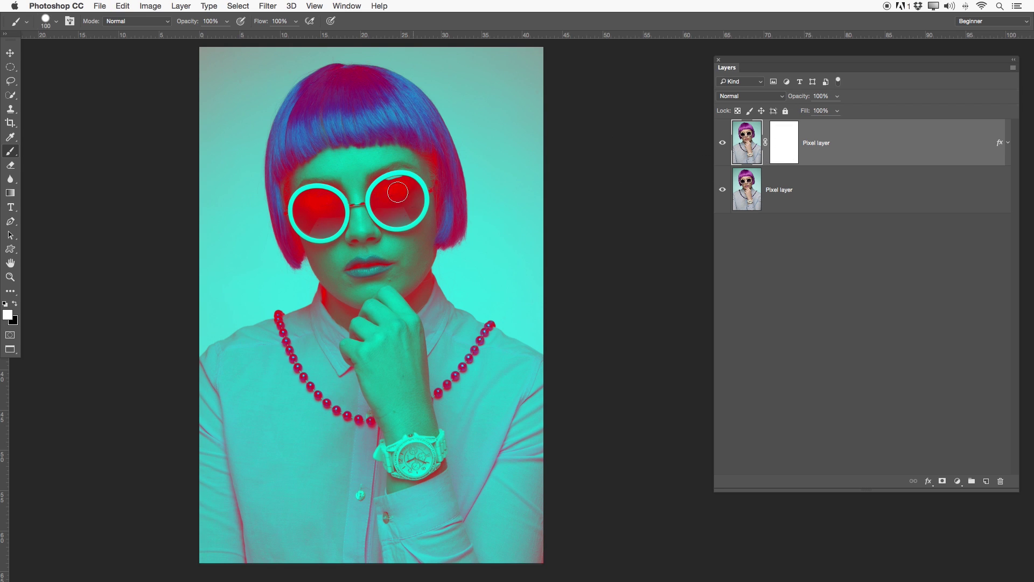
Undo the stray nose-bridge dab and paint black over both lenses on the top layer's mask
left_click(351, 200)
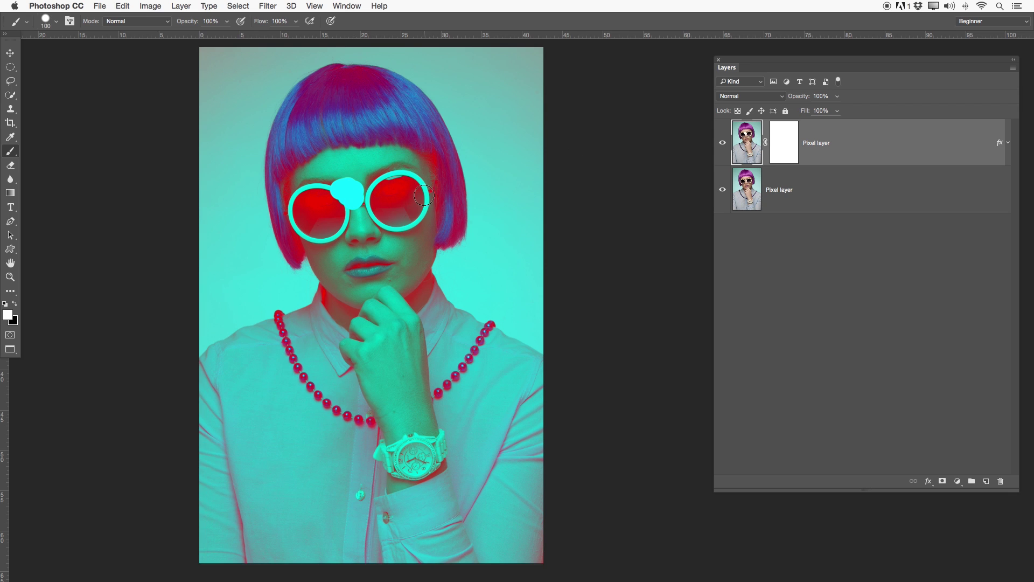
key("super+z")
left_click(783, 138)
key("x")
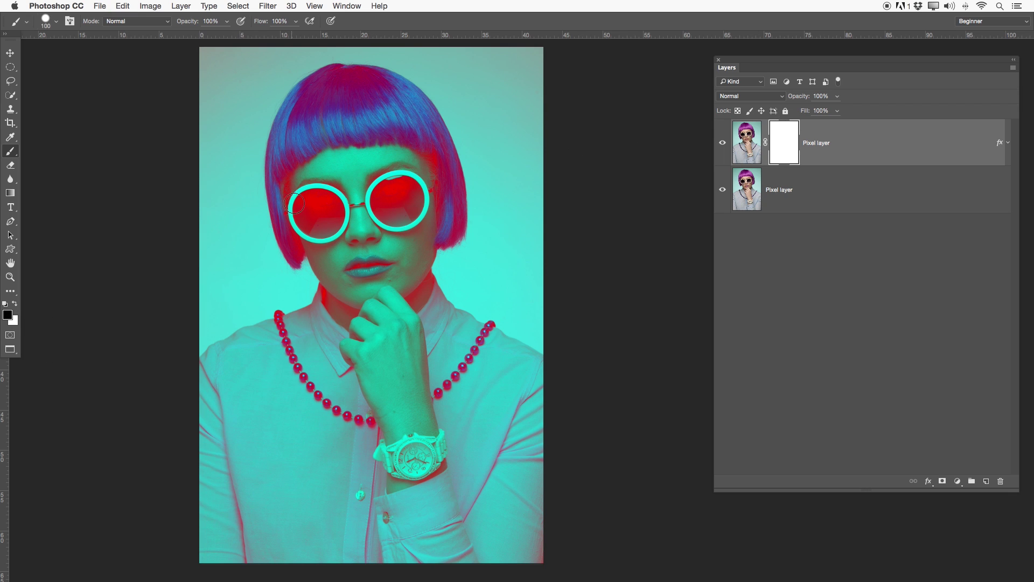
mouse_move(324, 197)
left_mouse_down()
mouse_move(308, 226)
mouse_move(320, 229)
mouse_move(333, 216)
mouse_move(328, 200)
mouse_move(328, 222)
mouse_move(383, 190)
mouse_move(391, 220)
mouse_move(413, 216)
mouse_move(413, 195)
mouse_move(399, 207)
mouse_move(409, 193)
mouse_move(400, 184)
mouse_move(384, 209)
mouse_move(381, 197)
mouse_move(416, 195)
mouse_move(394, 201)
left_mouse_up()
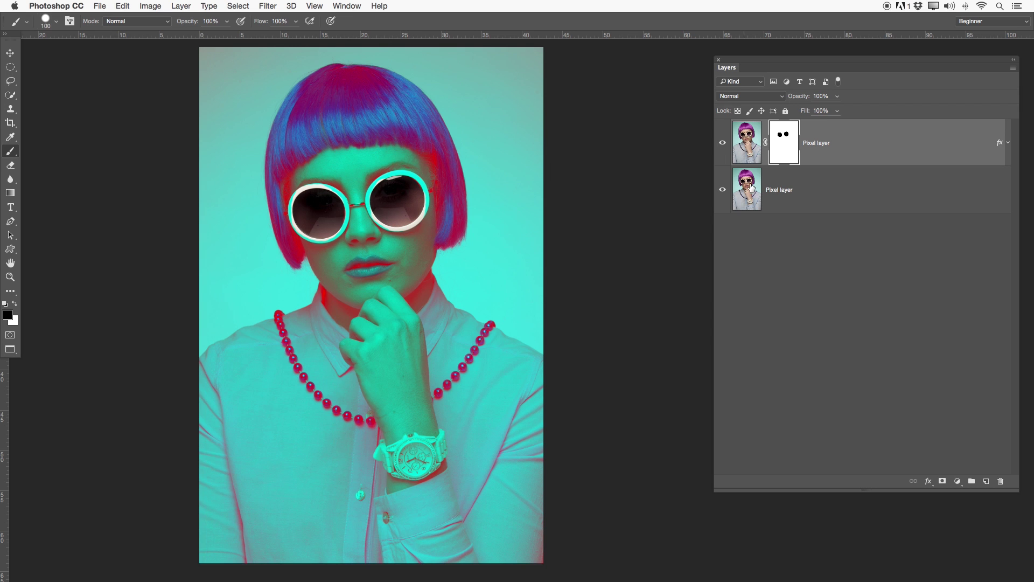
Compare with the top layer hidden and shown, then retarget its mask with black paint
key("x")
left_click(776, 196)
left_click(723, 143)
left_click(722, 142)
left_click(745, 135)
left_click(775, 143)
key("x")
Invert the top layer's mask so only the lenses stay recoloured
left_click(777, 179)
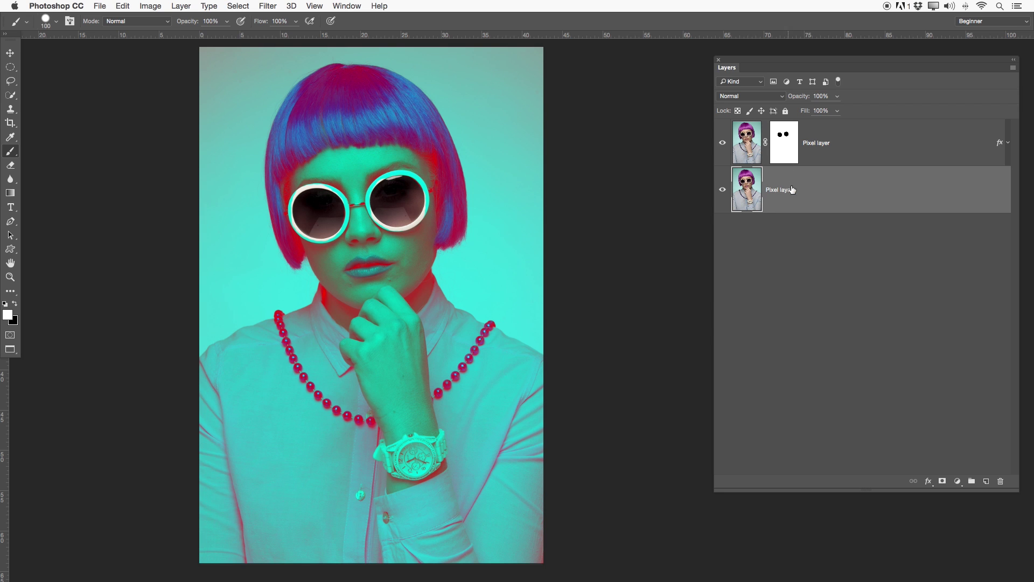
left_click(784, 143)
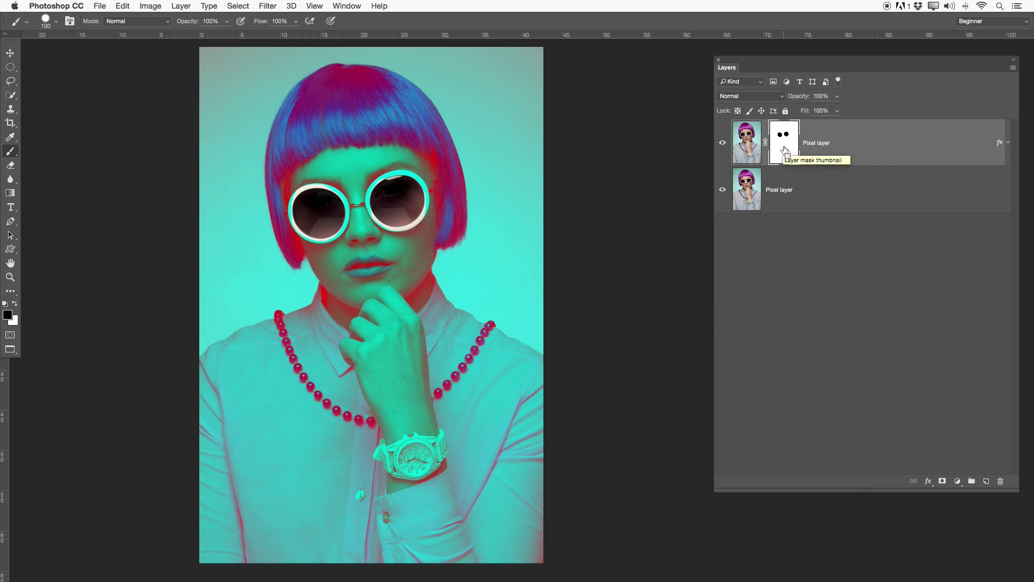
key("super+i")
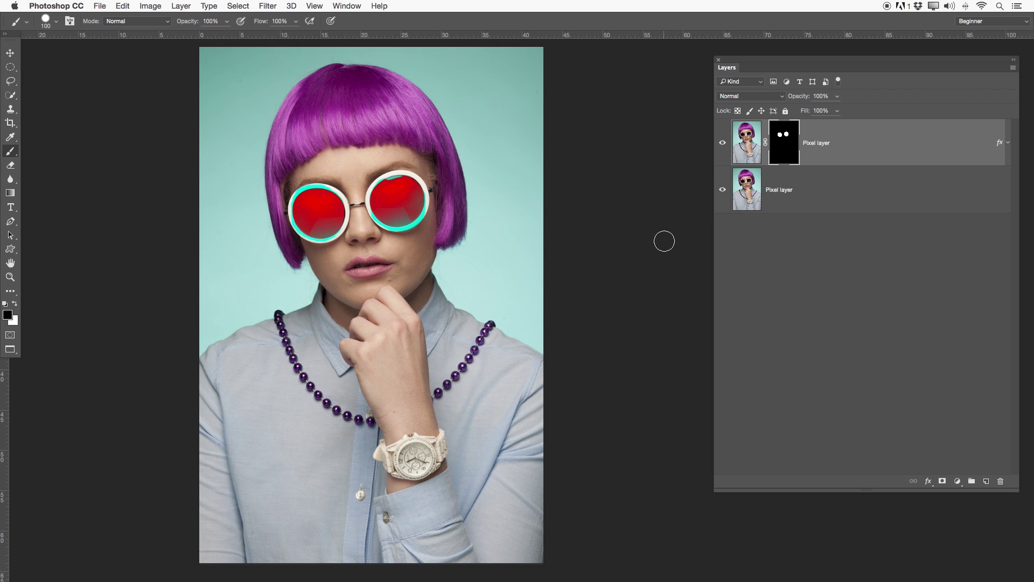
Delete the top layer's mask from its thumbnail's context menu
right_click(781, 138)
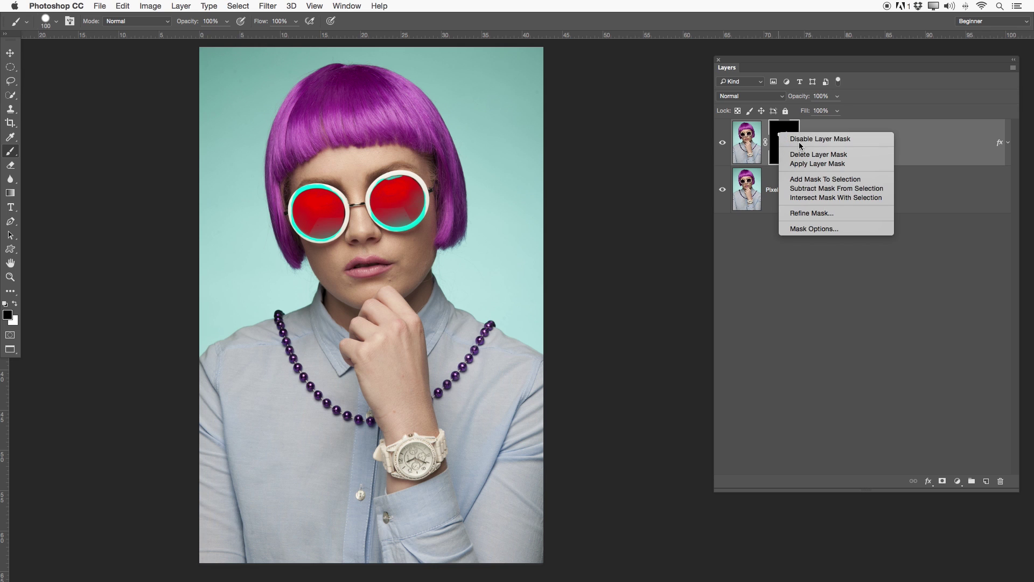
left_click(800, 154)
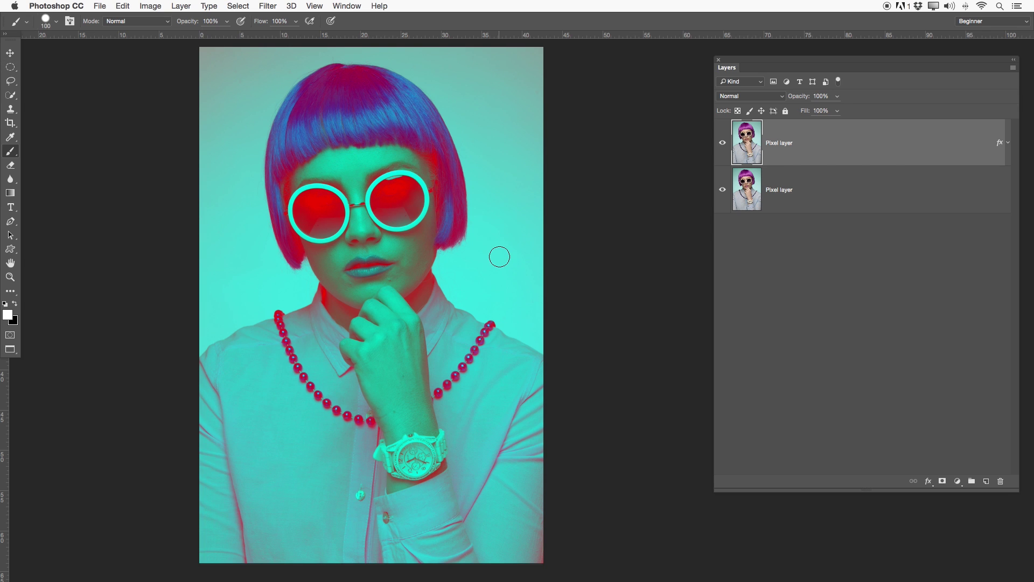
Mask the top layer to an elliptical selection around the left lens, then invert the mask
left_click(11, 68)
left_click_drag(294, 188, 335, 211)
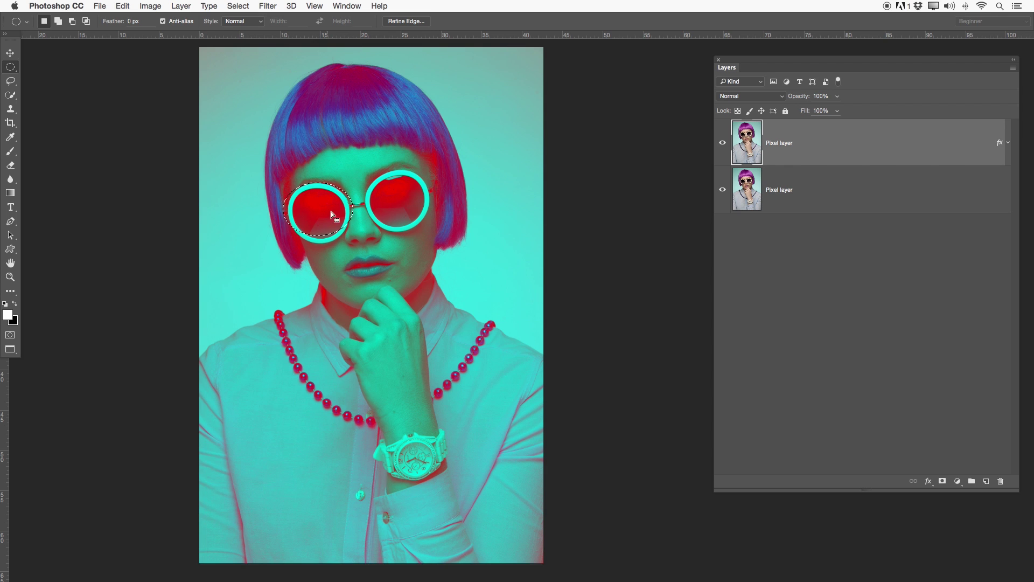
left_click(947, 481)
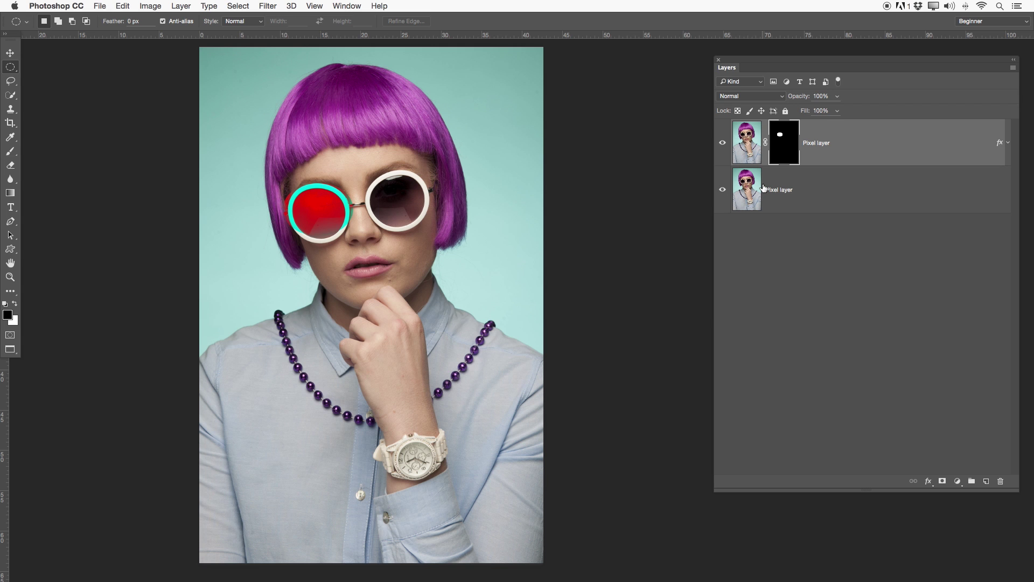
key("super+i")
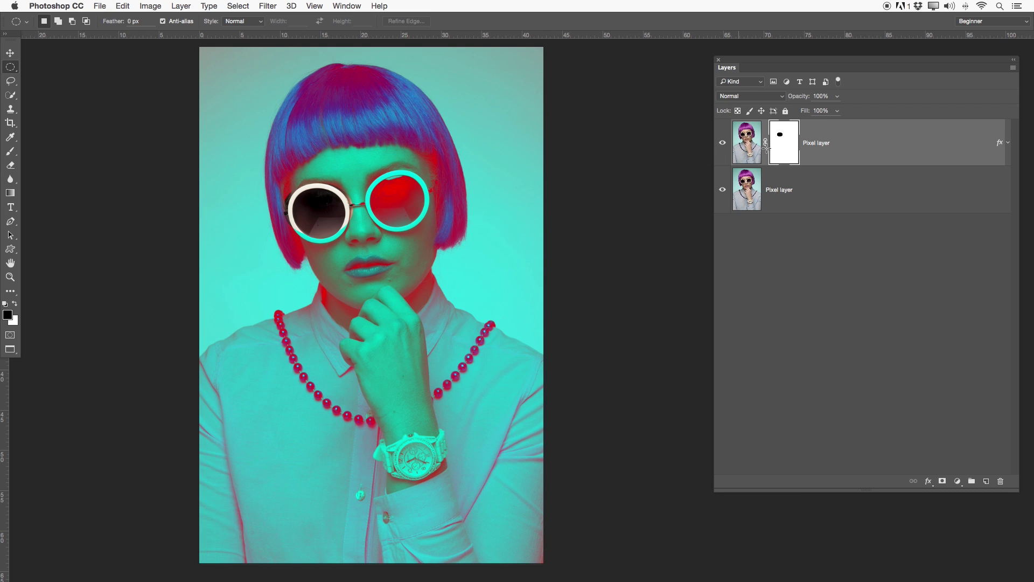
Delete the trial left-lens mask and hide the recoloured top layer
right_click(782, 150)
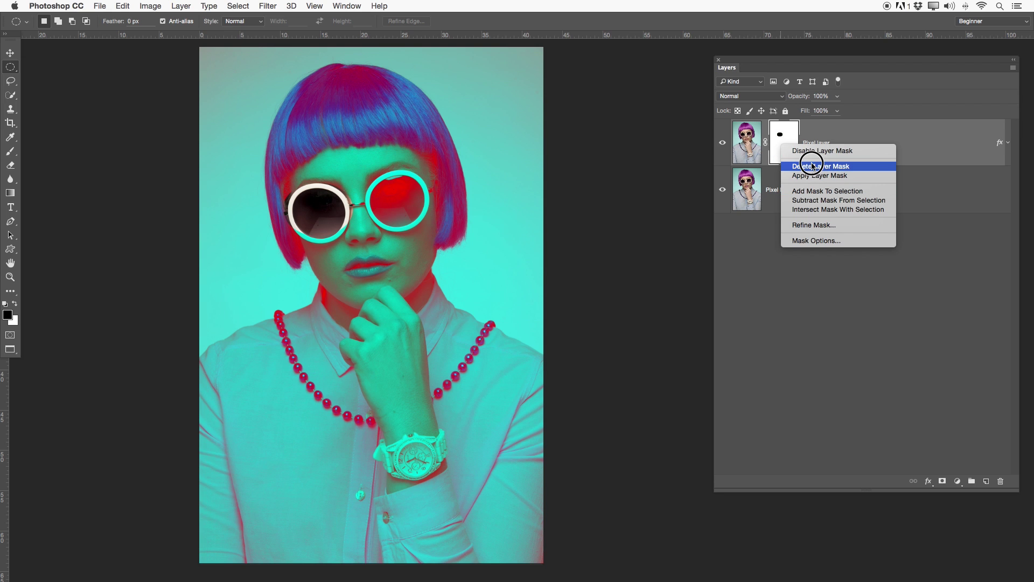
left_click(813, 166)
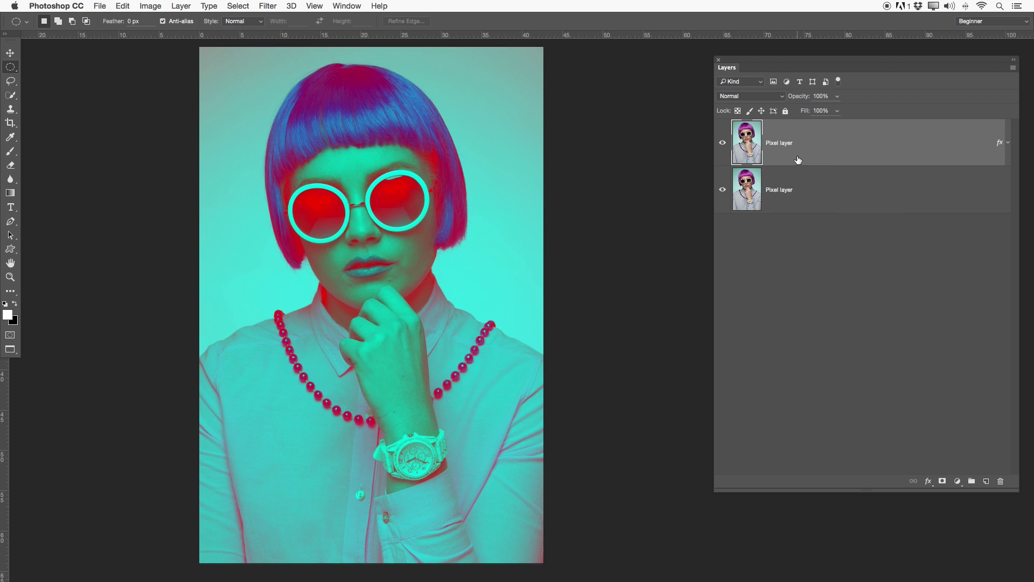
left_click(723, 143)
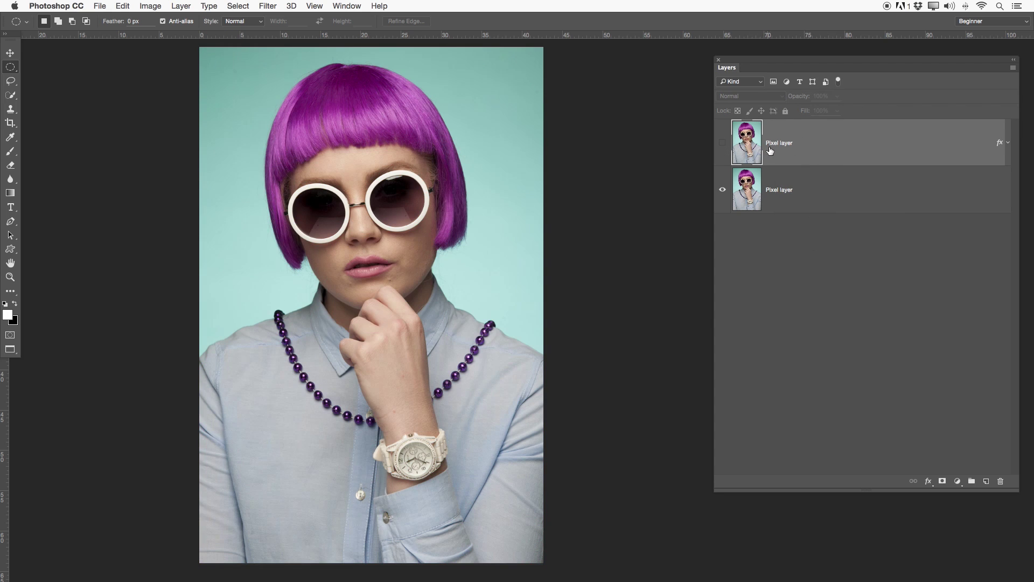
Move the recoloured layer below the original photo and toggle visibility to compare them
left_click(776, 204)
left_click(723, 143)
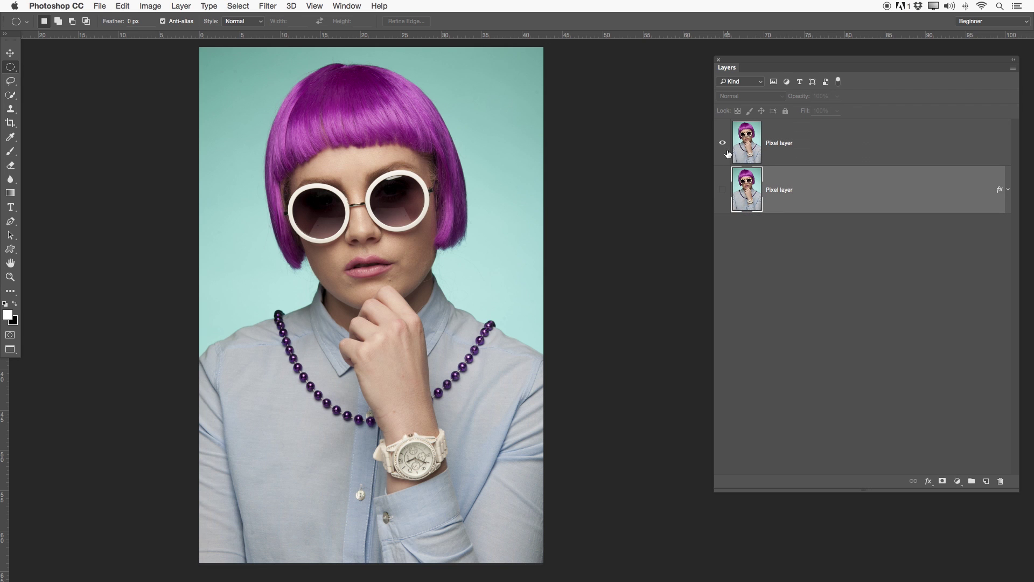
left_click(727, 145)
left_click(726, 145)
left_click(725, 143)
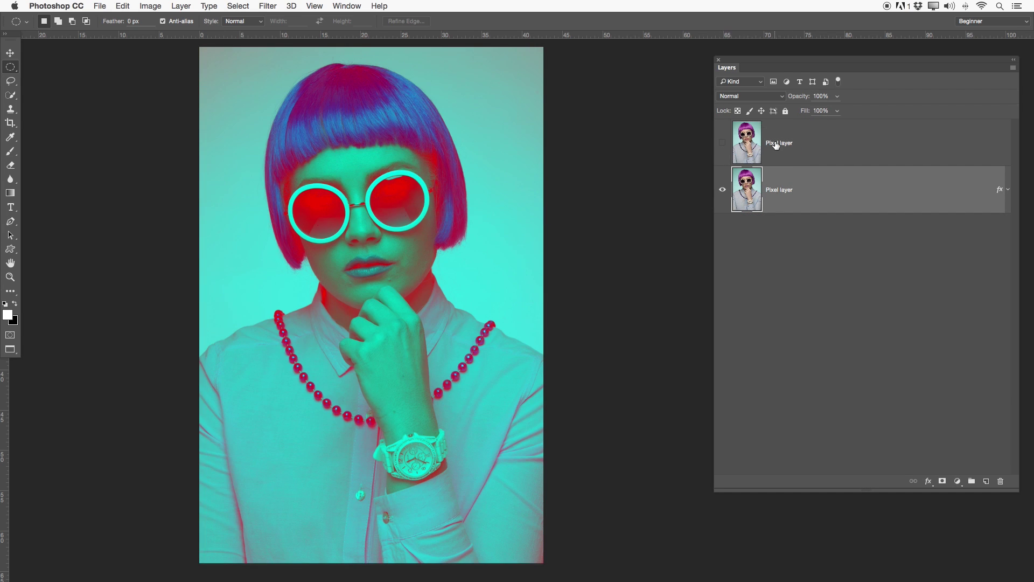
left_click(792, 148)
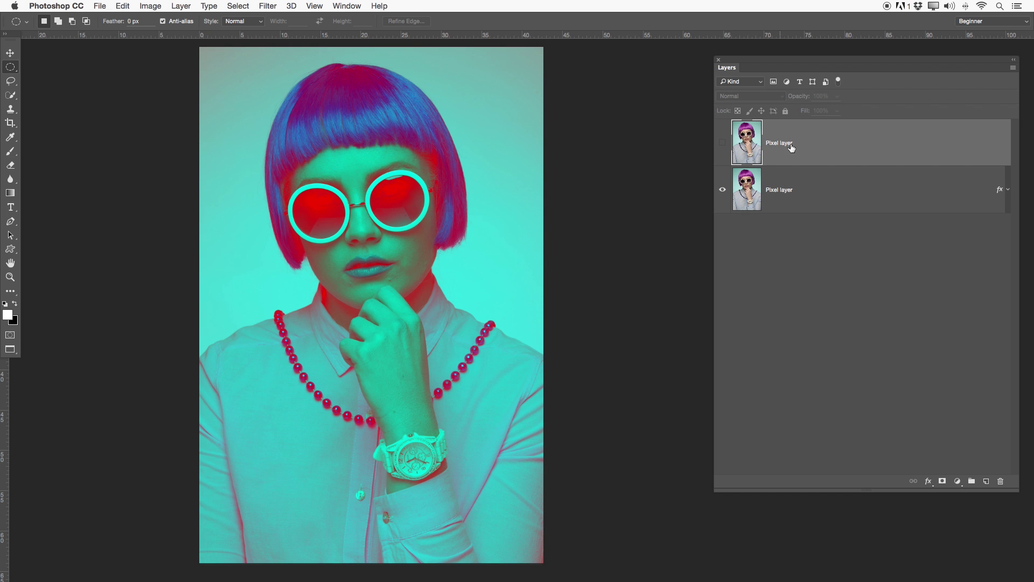
left_click(725, 148)
left_click(725, 148)
Toggle both layers' eyes to compare, leaving both visible with the original photo selected on top
left_click(786, 190)
left_click(721, 190)
left_click(721, 190)
left_click(722, 143)
left_click(765, 143)
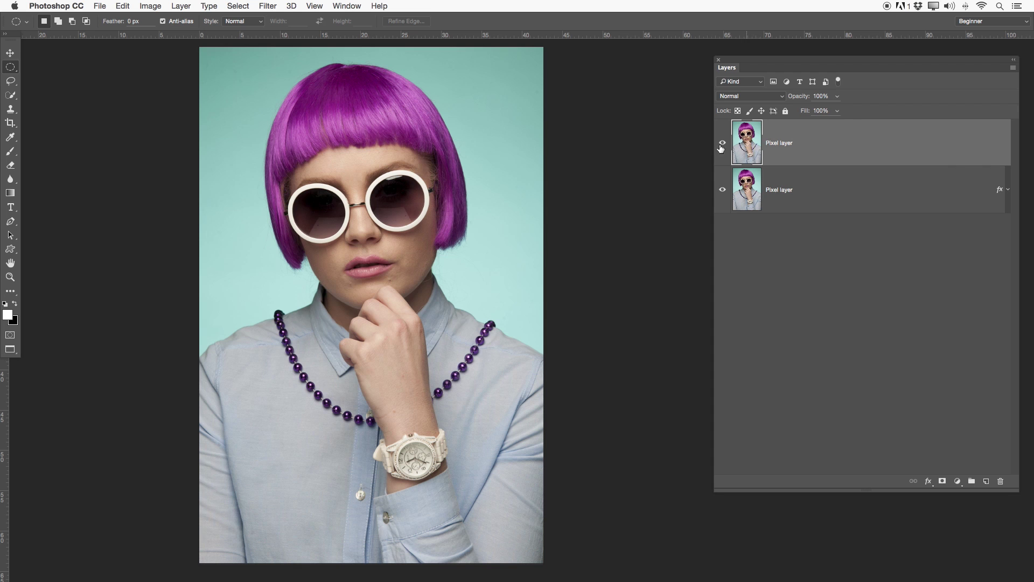
left_click(722, 143)
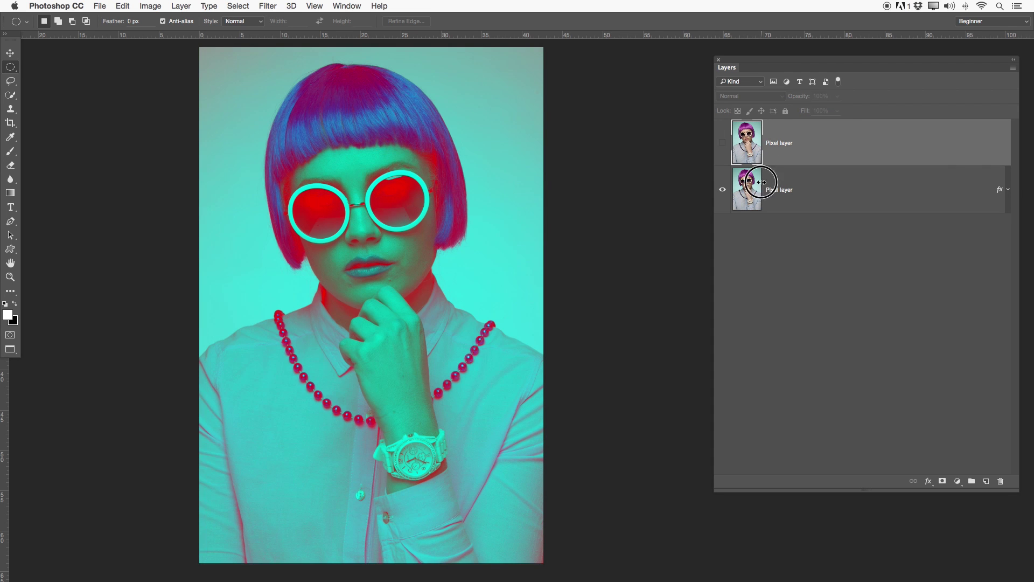
left_click(776, 191)
left_click(723, 143)
left_click(786, 143)
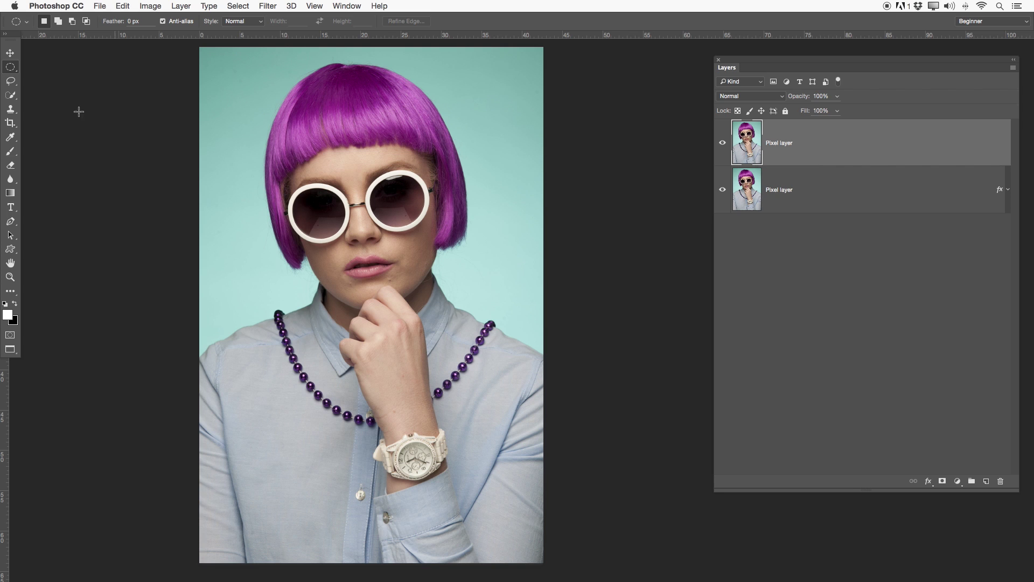
Set Quick Mask to show masked areas as a red 50% overlay, then enter Quick Mask mode
left_click(11, 335)
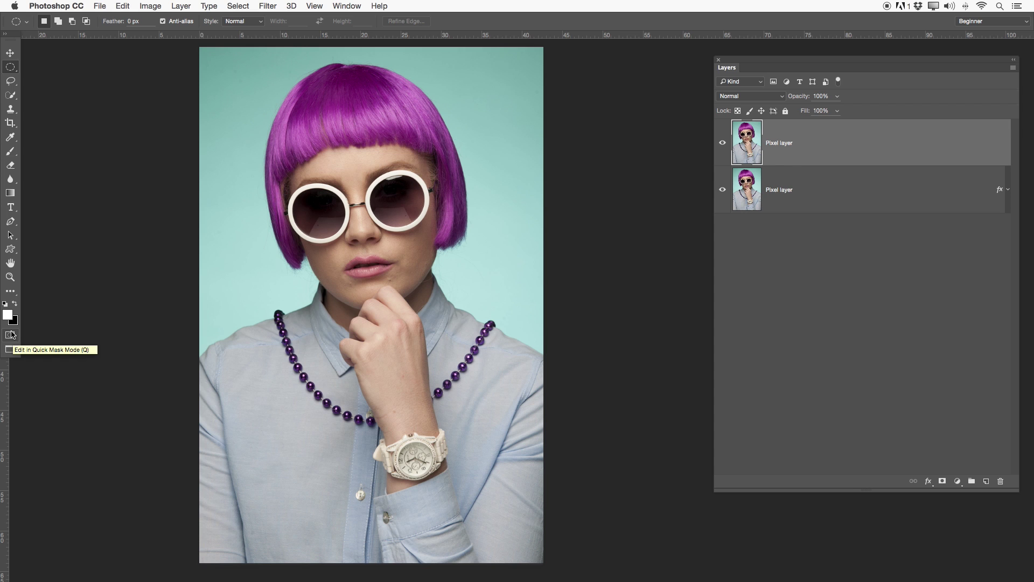
left_click(10, 335)
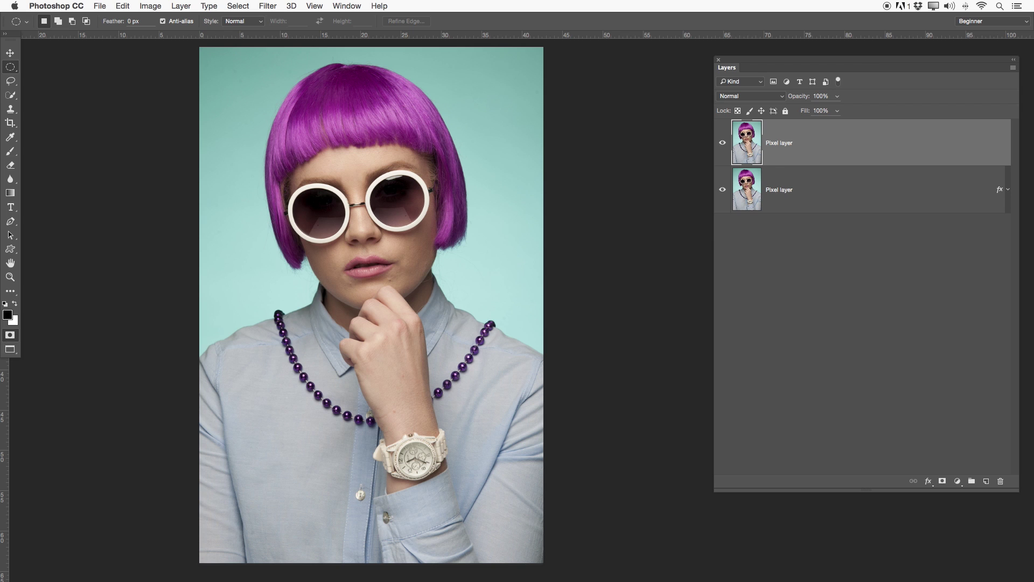
double_click(10, 336)
left_click_drag(666, 235, 622, 227)
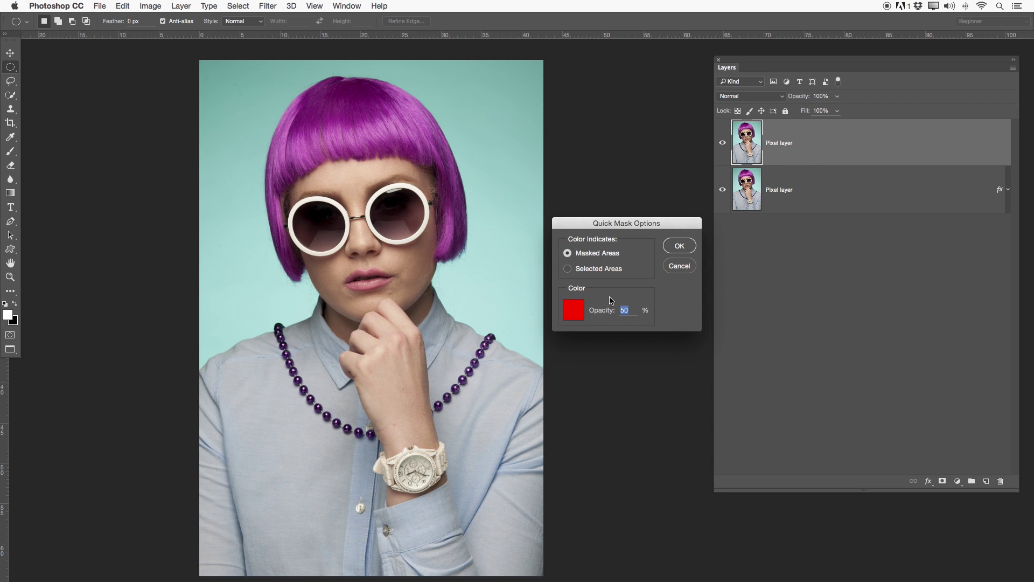
left_click(689, 245)
left_click(10, 335)
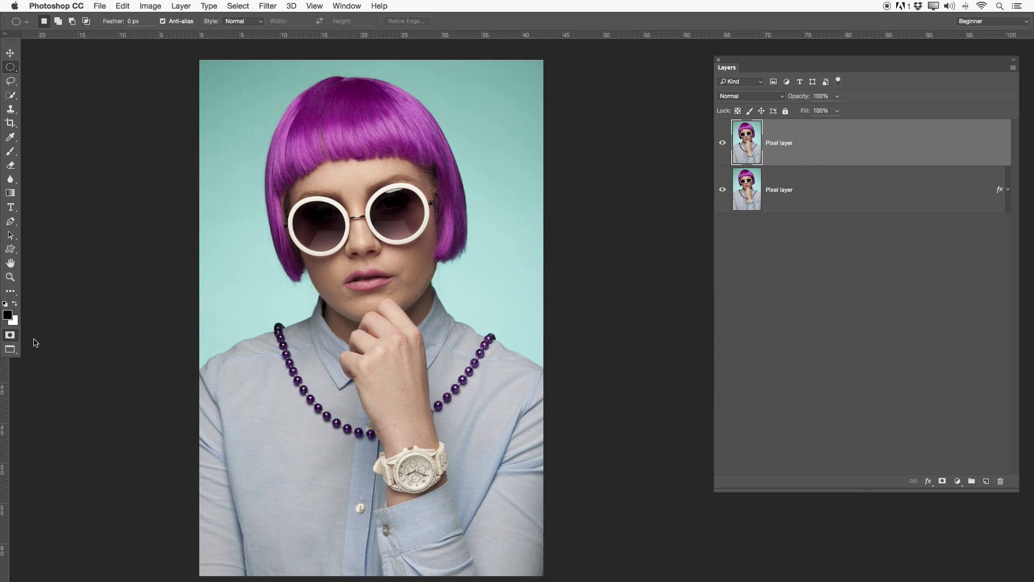
left_click_drag(324, 222, 322, 249)
In Quick Mask with a black brush, paint over the left lens, right lens and watch face
left_click(327, 237)
left_click(11, 336)
key("b")
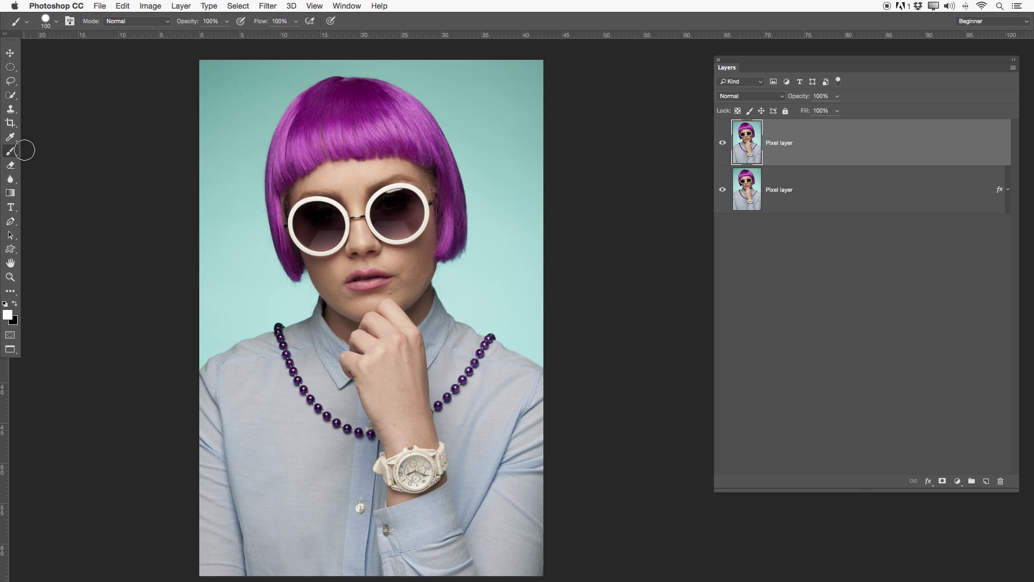
left_click(9, 335)
key("x")
mouse_move(328, 211)
left_mouse_down()
mouse_move(302, 214)
mouse_move(300, 230)
mouse_move(312, 240)
mouse_move(319, 216)
mouse_move(319, 243)
mouse_move(344, 244)
mouse_move(337, 214)
mouse_move(316, 224)
left_mouse_up()
mouse_move(407, 201)
left_mouse_down()
mouse_move(387, 196)
mouse_move(377, 215)
mouse_move(392, 226)
mouse_move(410, 209)
mouse_move(389, 222)
mouse_move(406, 239)
mouse_move(418, 213)
mouse_move(396, 227)
mouse_move(419, 205)
mouse_move(387, 216)
mouse_move(403, 201)
mouse_move(389, 223)
mouse_move(392, 209)
mouse_move(415, 212)
mouse_move(391, 206)
mouse_move(388, 226)
mouse_move(401, 224)
mouse_move(385, 227)
mouse_move(382, 202)
mouse_move(405, 197)
mouse_move(418, 216)
mouse_move(379, 223)
mouse_move(393, 201)
left_mouse_up()
left_click_drag(414, 463, 410, 472)
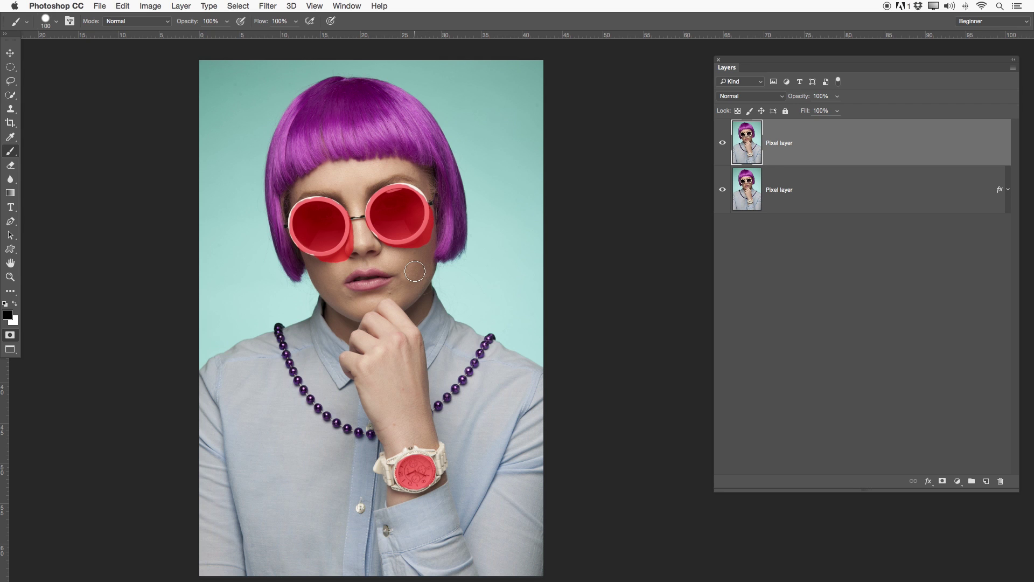
Turn the painted areas into a selection and mask the top layer to reveal the recoloured glasses and watch
left_click(944, 480)
key("super+z")
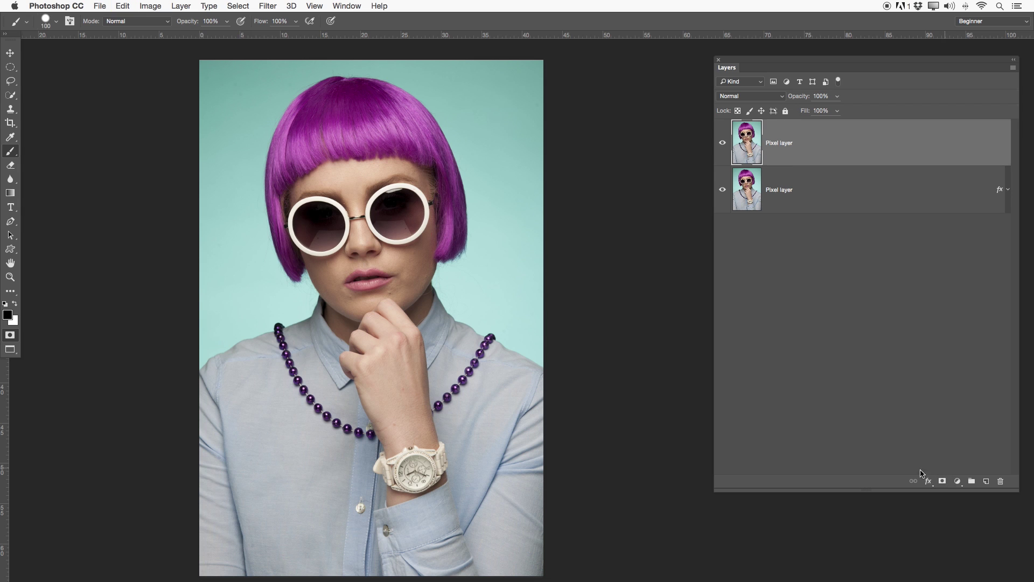
left_click(9, 338)
key("x")
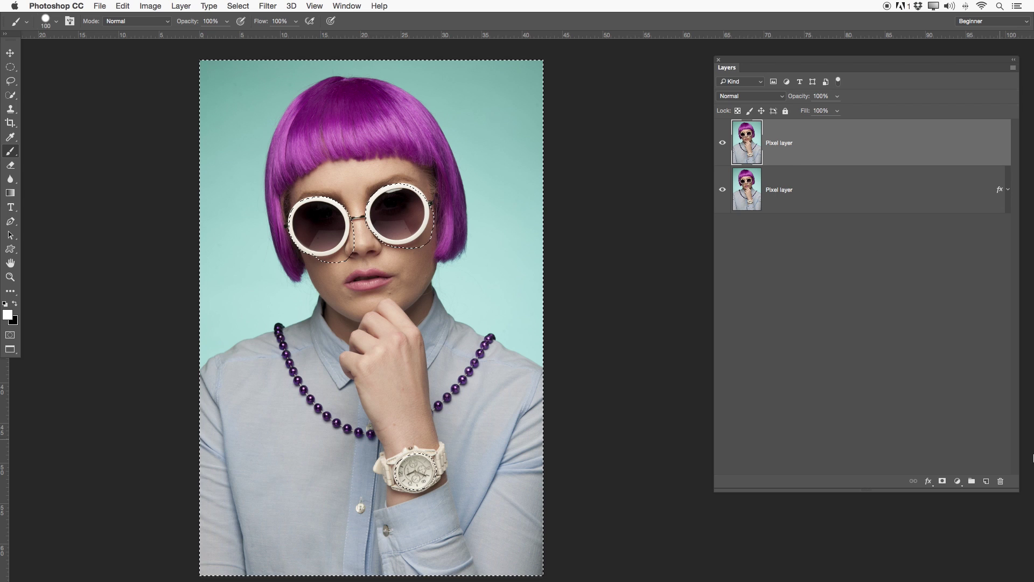
left_click(944, 481)
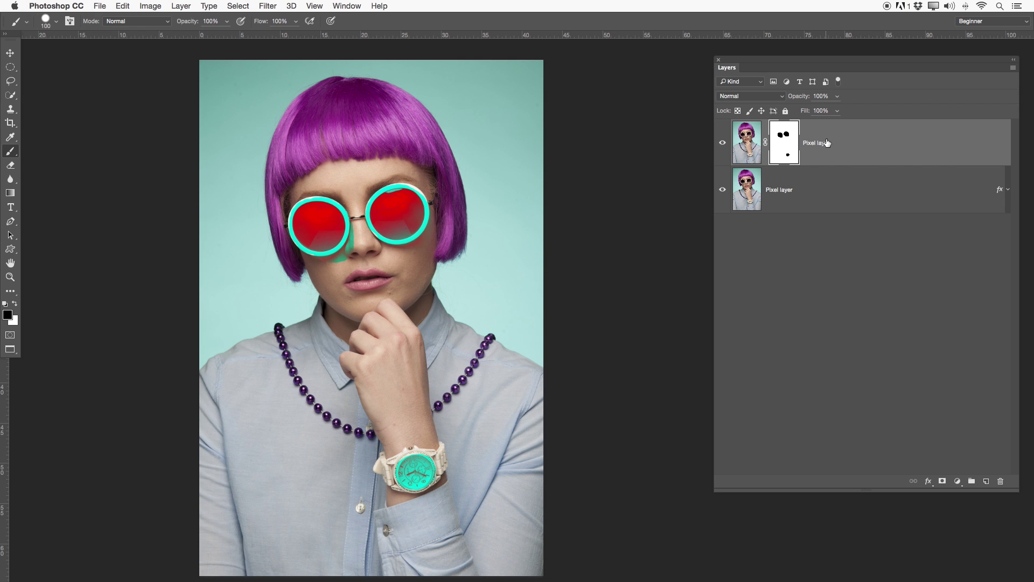
right_click(793, 134)
Remove the top layer's mask and move the plain photo layer beneath the tinted layer
left_click(840, 157)
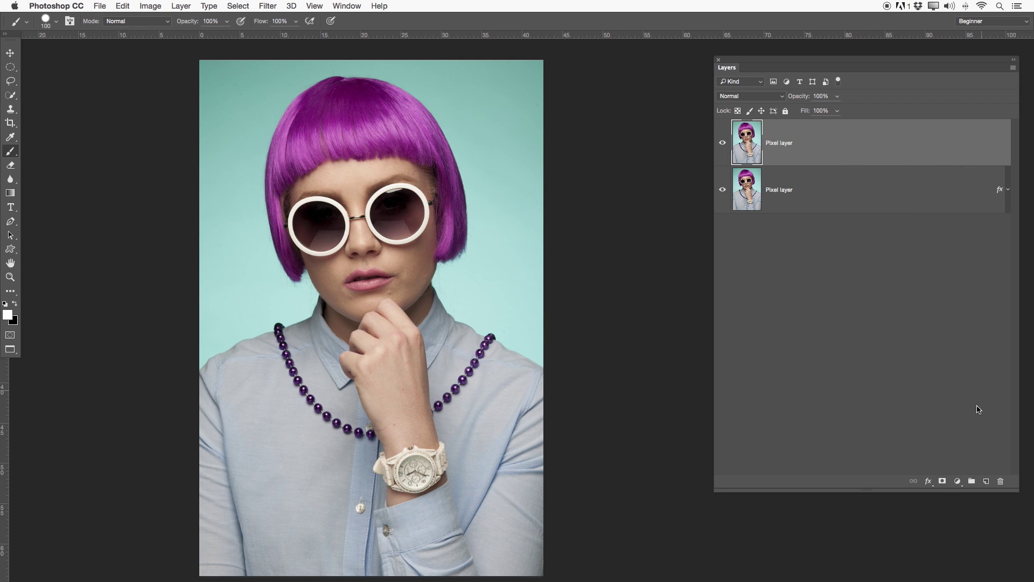
left_click(942, 481)
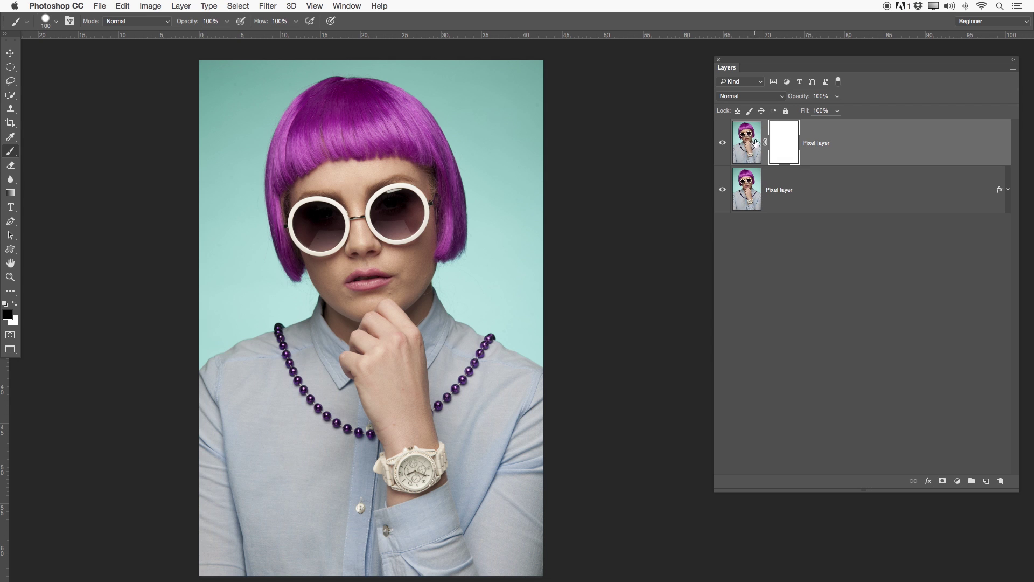
key("super+z")
left_click_drag(765, 143, 765, 216)
left_click(775, 143)
Mask the tinted layer and fill a wide ellipse across the face with black
left_click(948, 481)
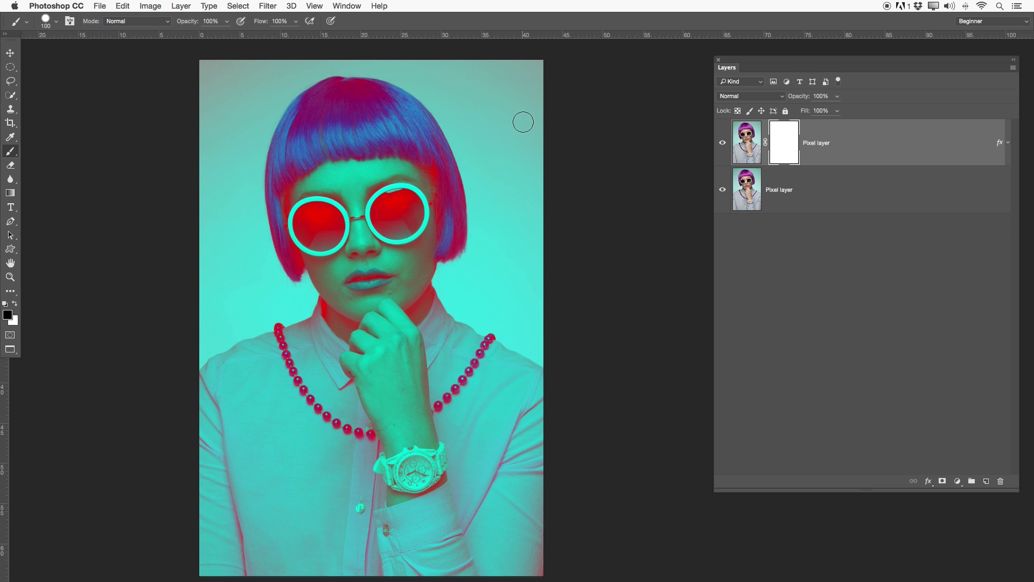
key("m")
mouse_move(178, 205)
left_mouse_down()
mouse_move(587, 345)
mouse_move(597, 378)
left_mouse_up()
right_click(362, 277)
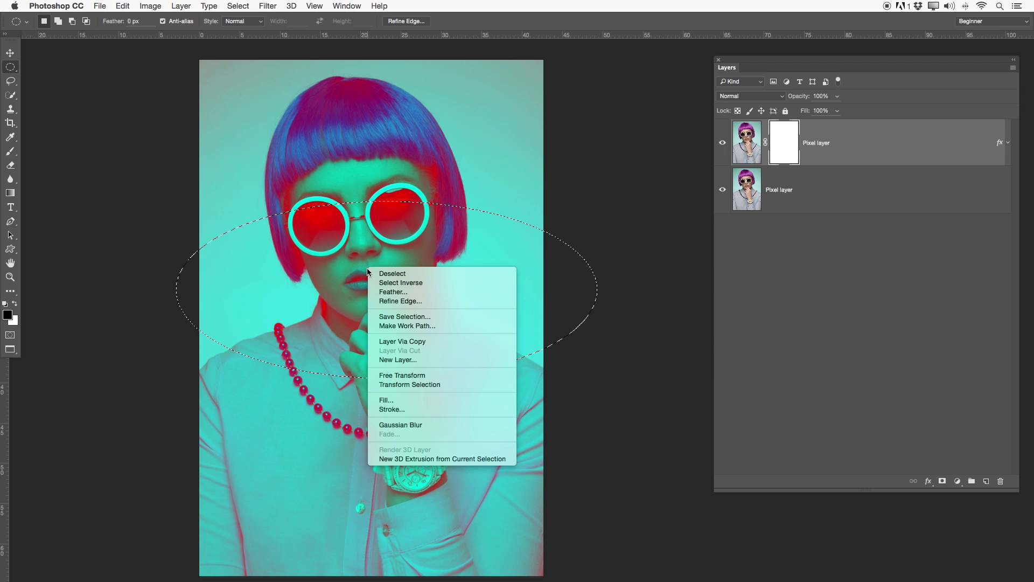
left_click(399, 398)
key("Return")
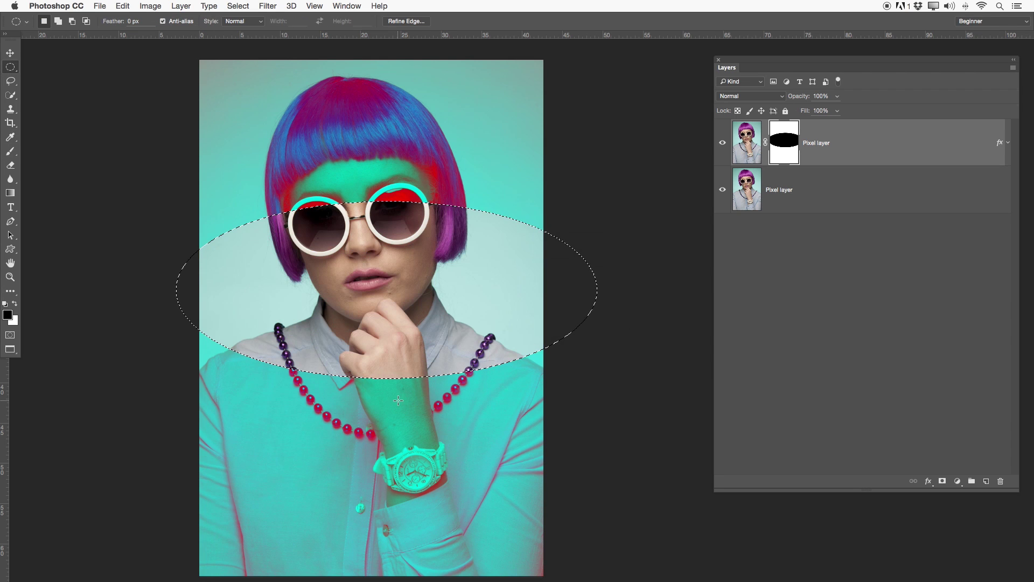
key("ctrl+d")
right_click(783, 147)
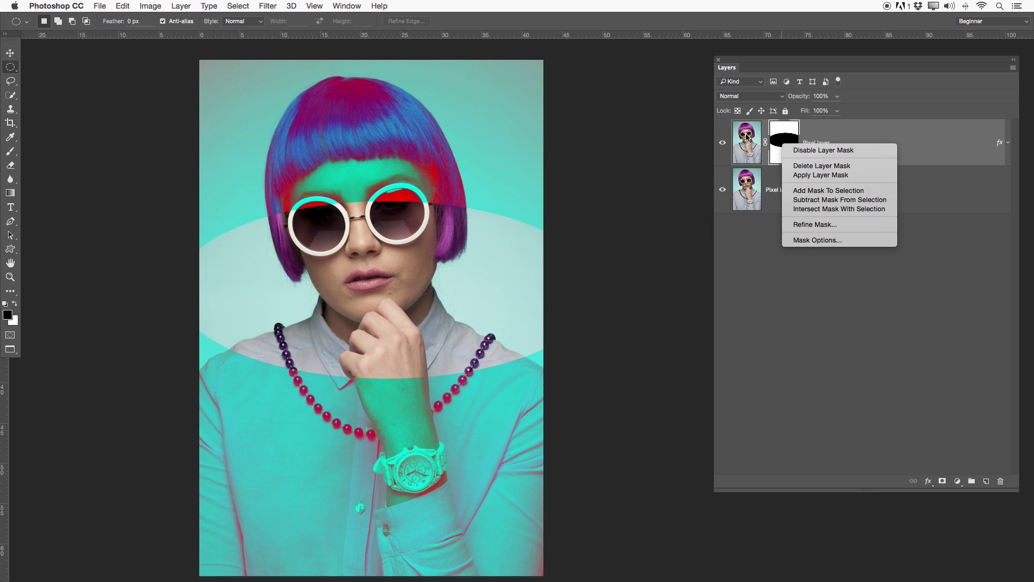
left_click(799, 151)
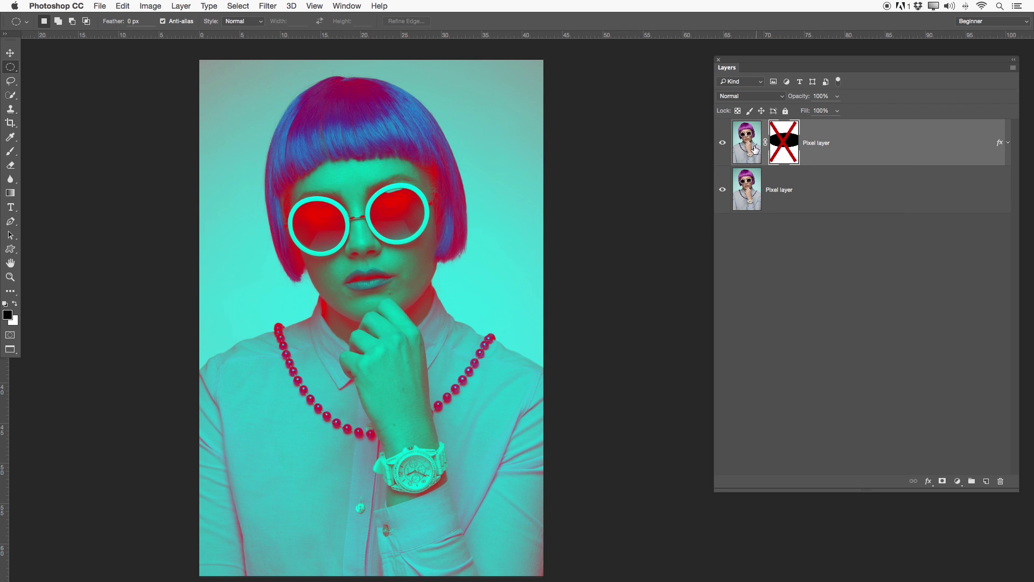
left_click(723, 144)
left_click(723, 143)
left_click(745, 143)
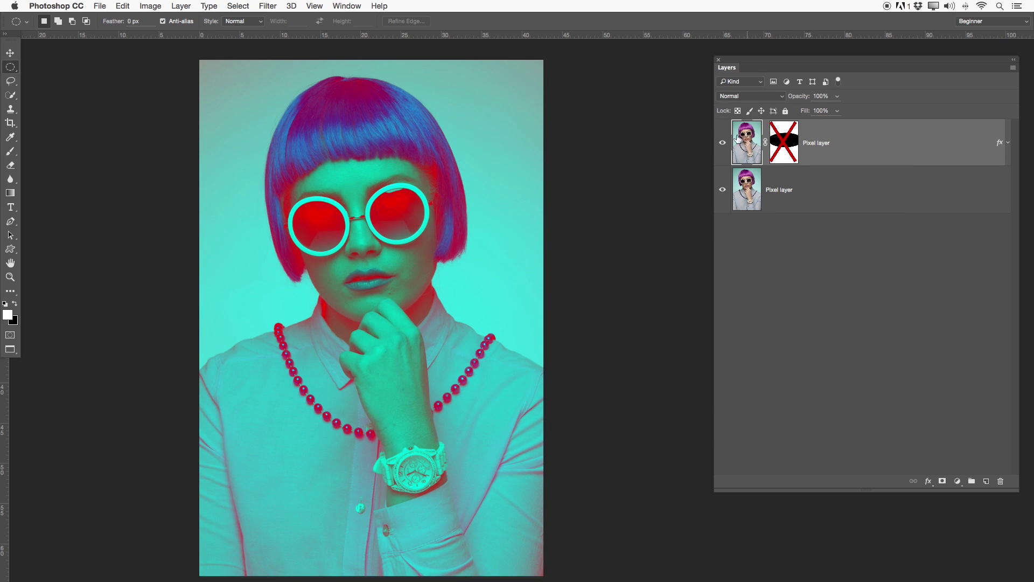
left_click(783, 142, "shift")
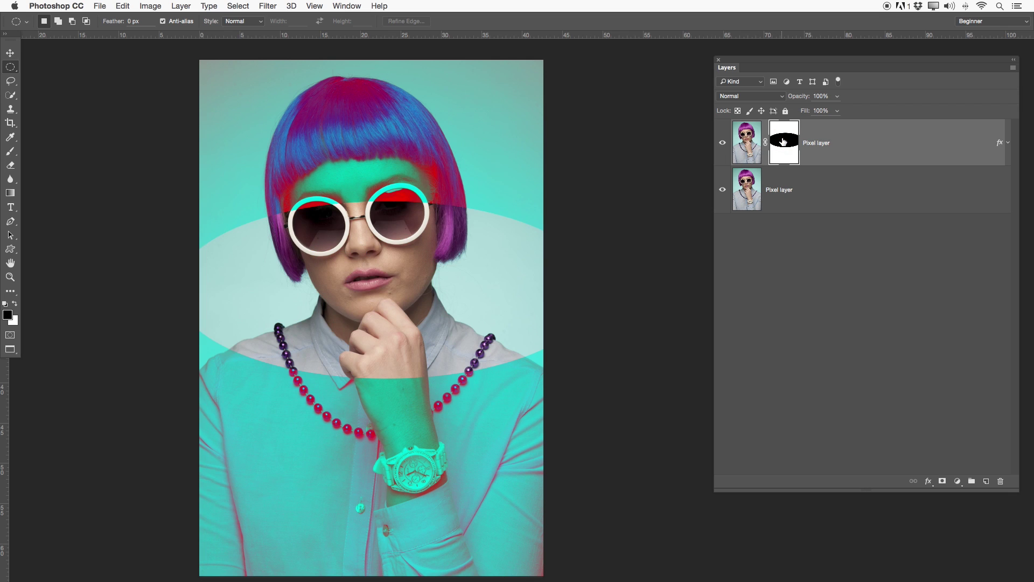
right_click(788, 142)
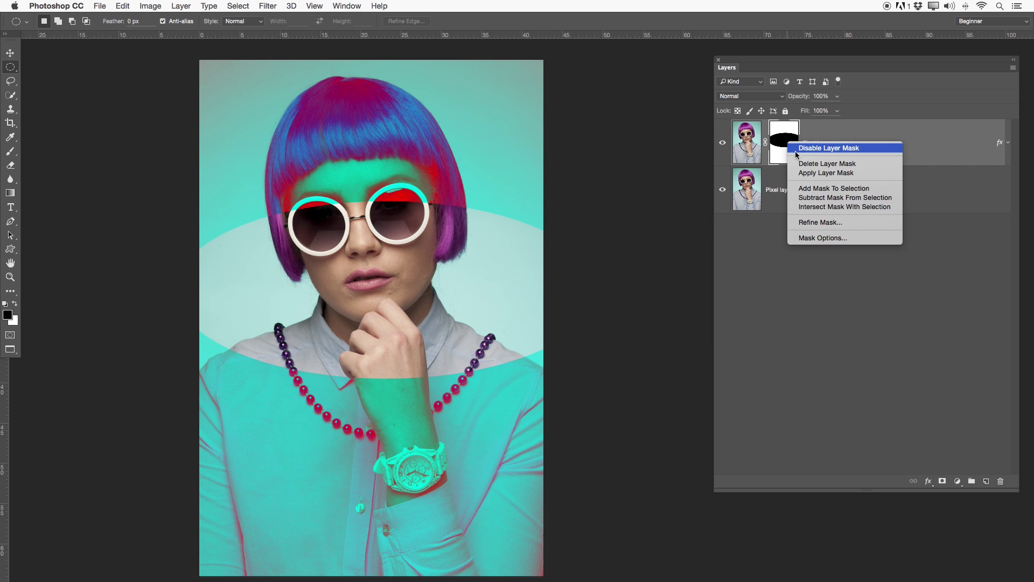
left_click(801, 149)
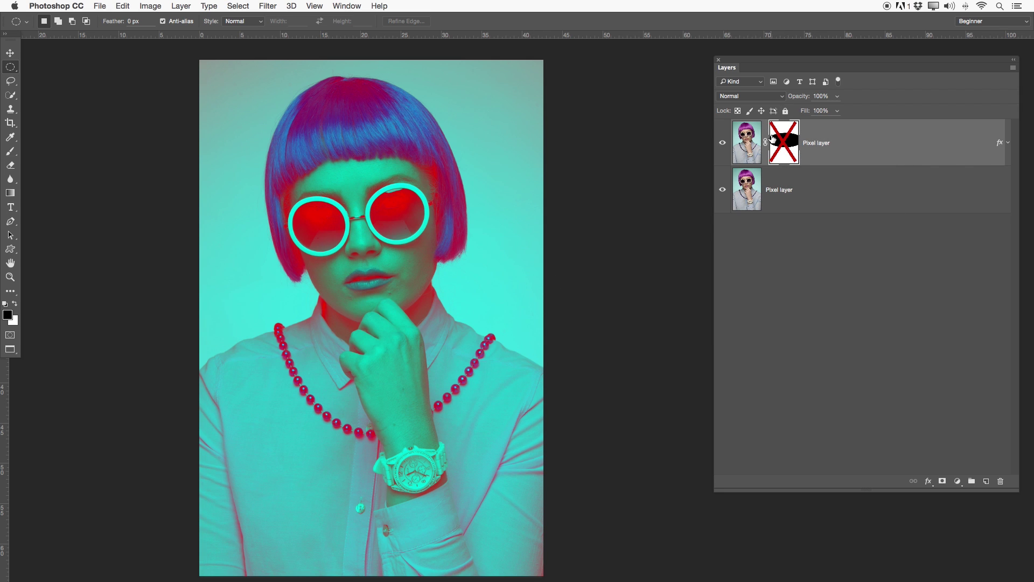
left_click(776, 140, "shift")
right_click(793, 147)
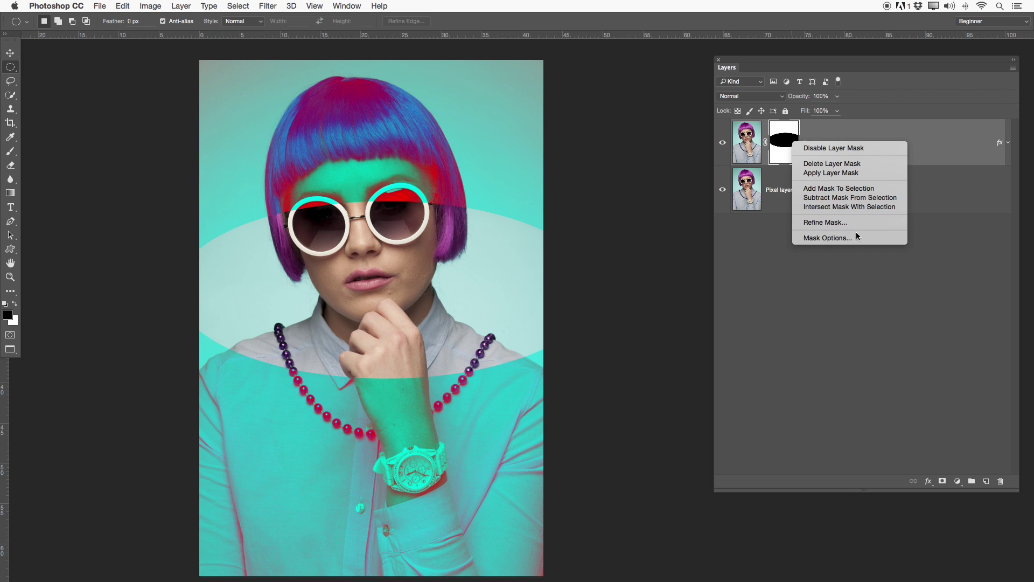
Copy the black-ellipse mask onto the bottom photo layer, leaving a transparent oval across the face
left_click(839, 239)
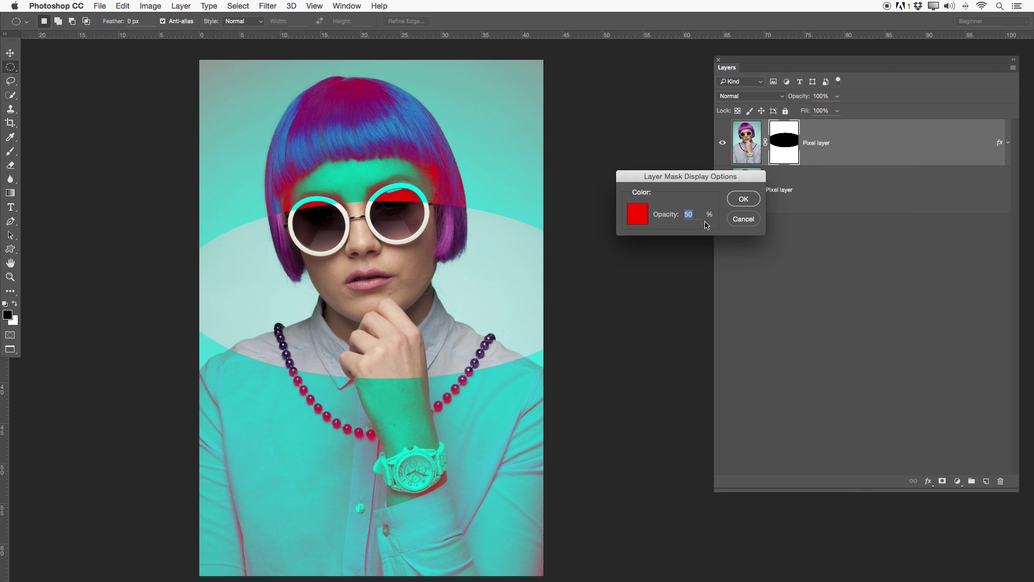
left_click(735, 221)
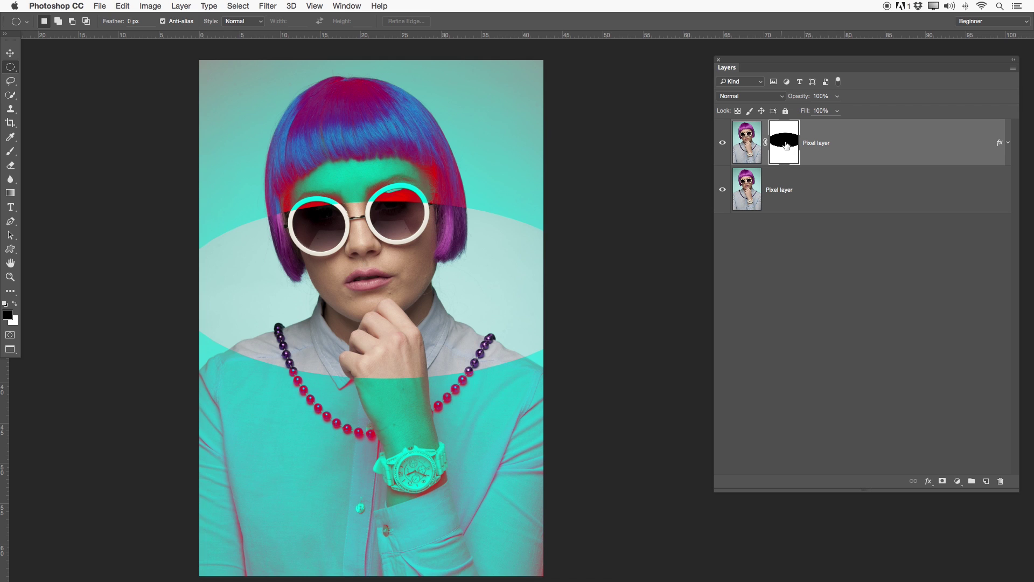
left_click_drag(782, 145, 801, 196)
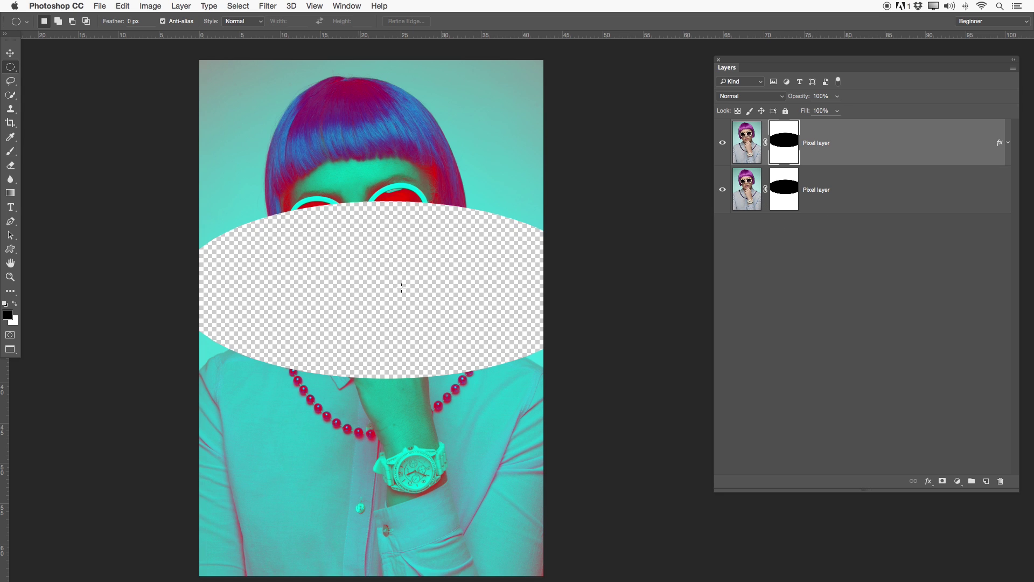
Invert the bottom layer's ellipse mask so the face band shows the original photo
left_click(774, 250)
left_click(776, 232)
left_click(829, 270)
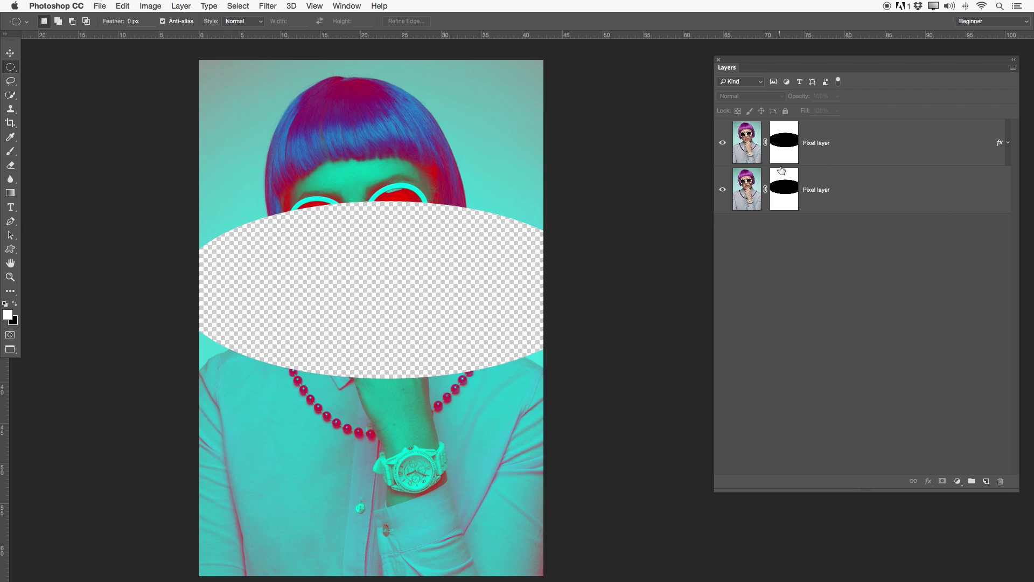
left_click(784, 199)
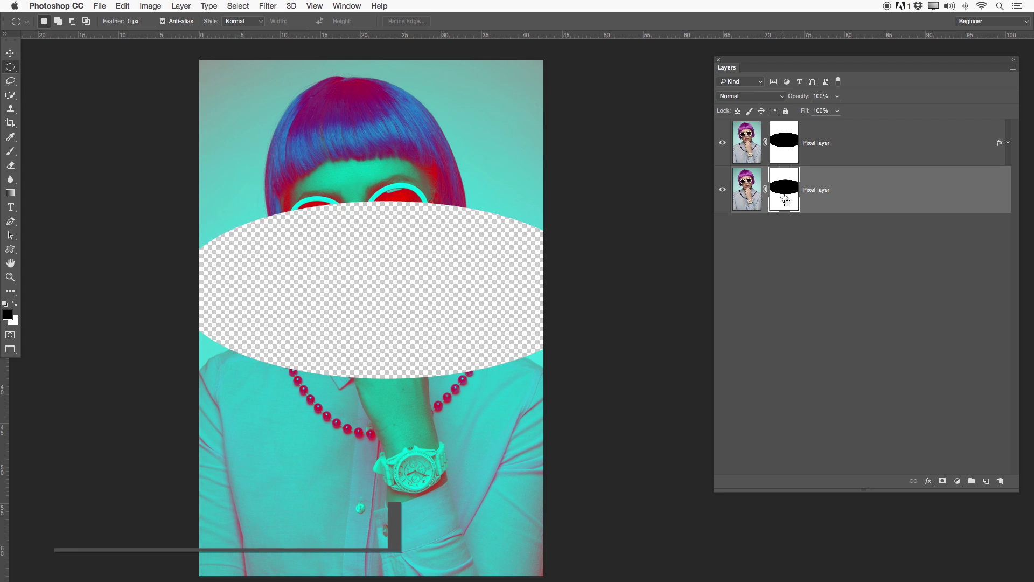
key("super+i")
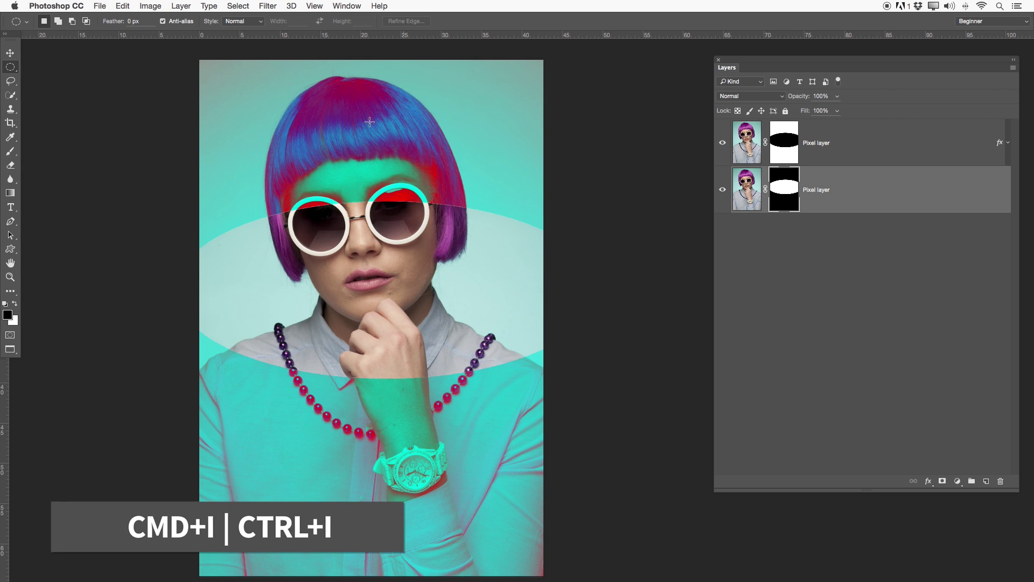
left_click(825, 158)
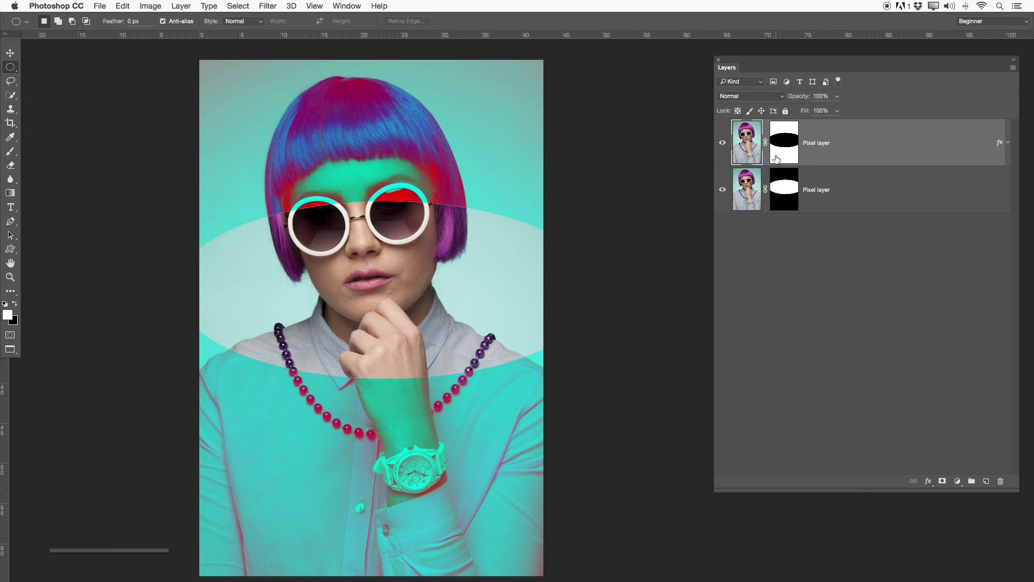
left_click(782, 183)
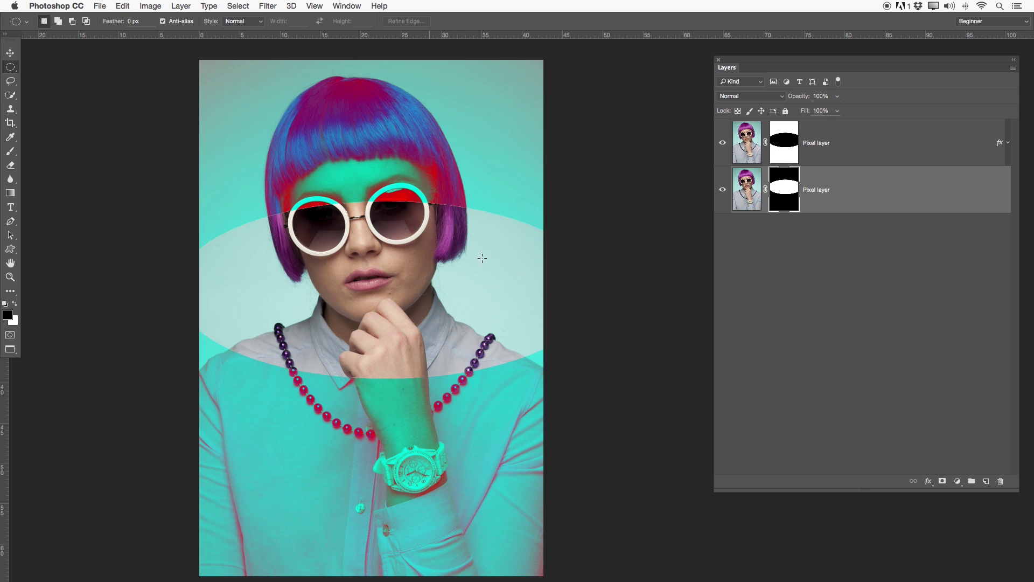
Delete the bottom photo layer's mask and swap foreground and background colours
right_click(793, 193)
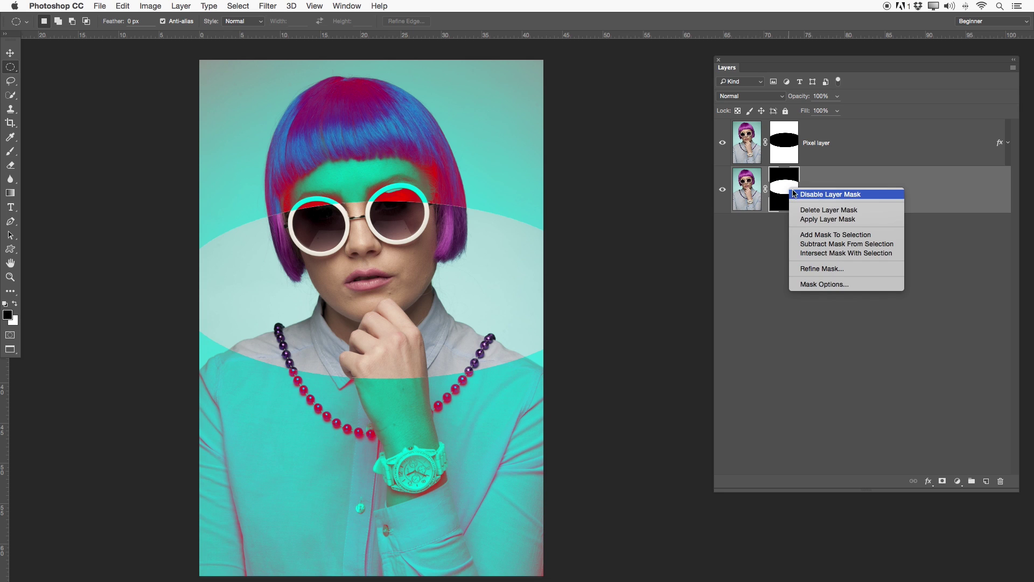
left_click(823, 210)
key("x")
left_click(722, 142)
left_click(723, 143)
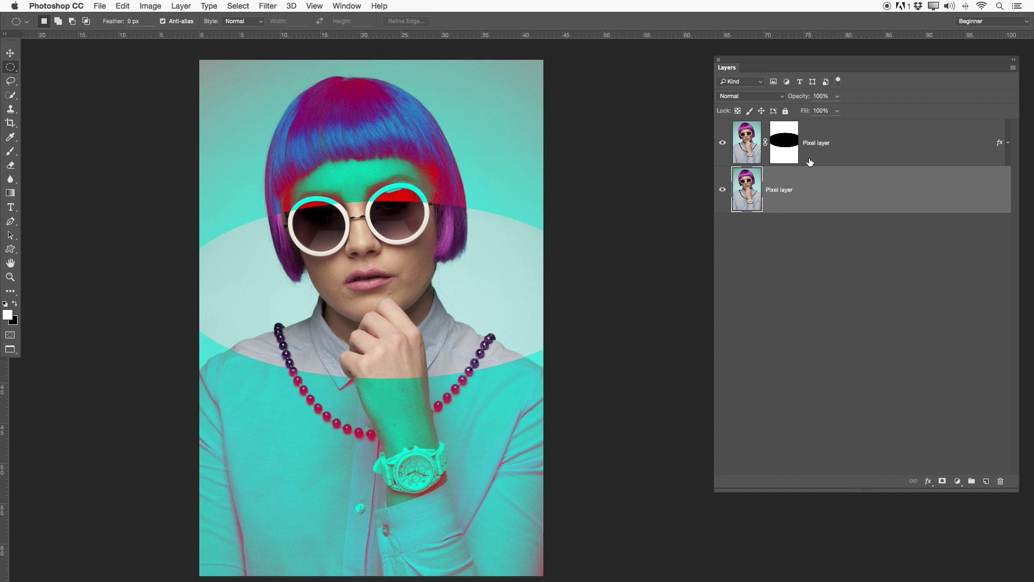
Clip the tinted layer to the photo, release the clip, and target its ellipse mask
left_click(752, 164, "alt")
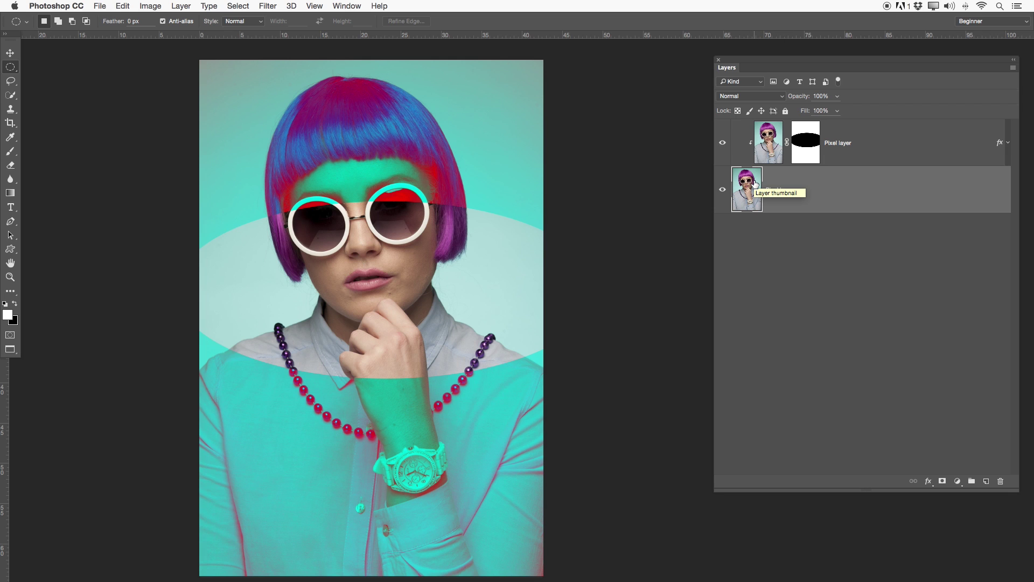
left_click(759, 163, "alt")
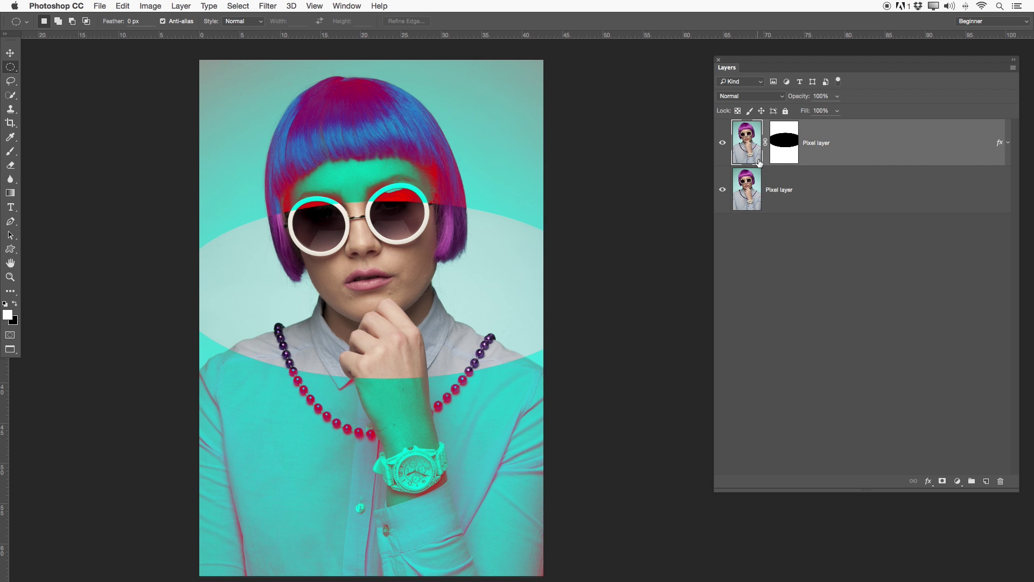
left_click(787, 153)
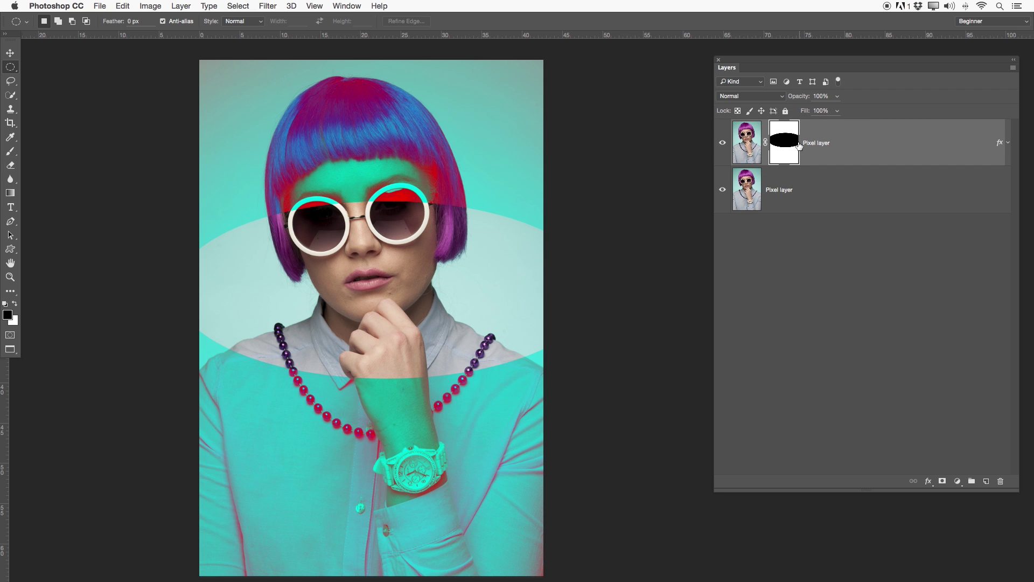